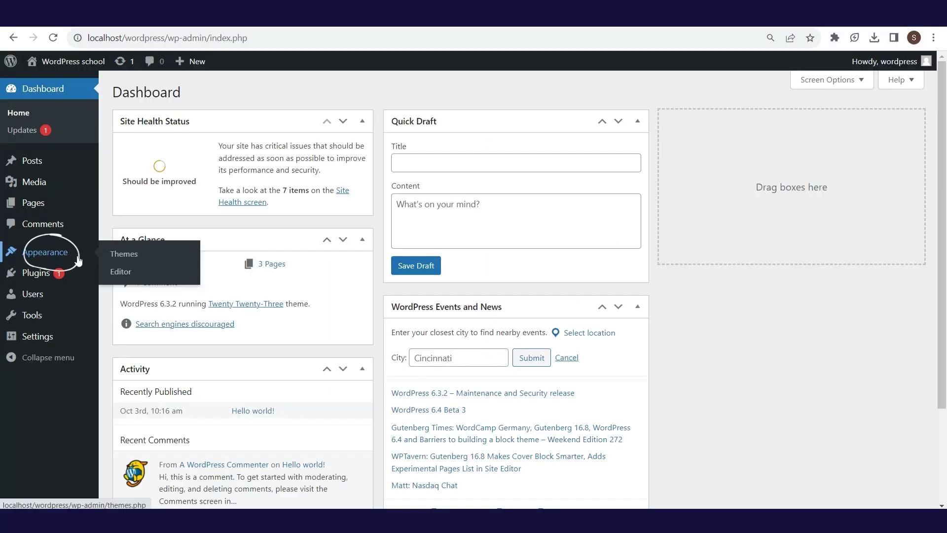
Open the installed themes list and focus the Search installed themes box.
click(123, 254)
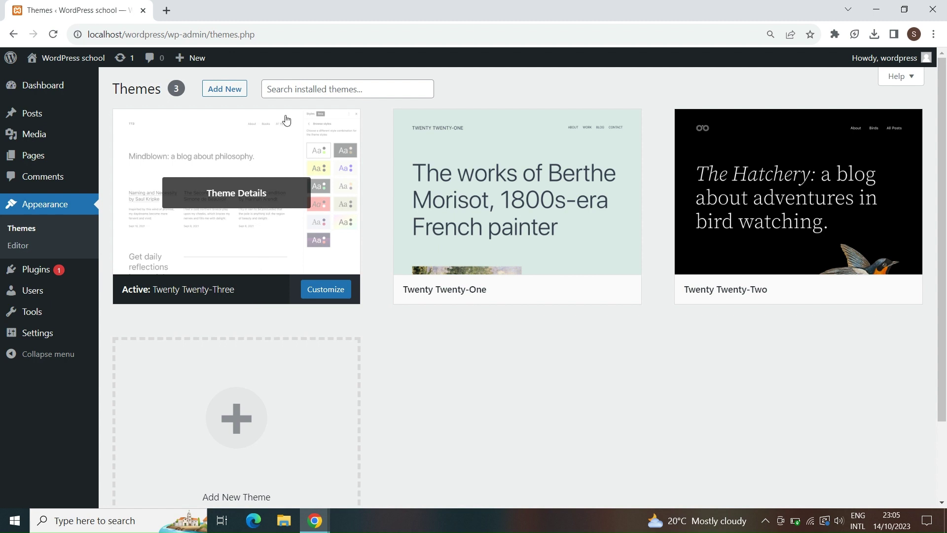
click(299, 87)
click(310, 88)
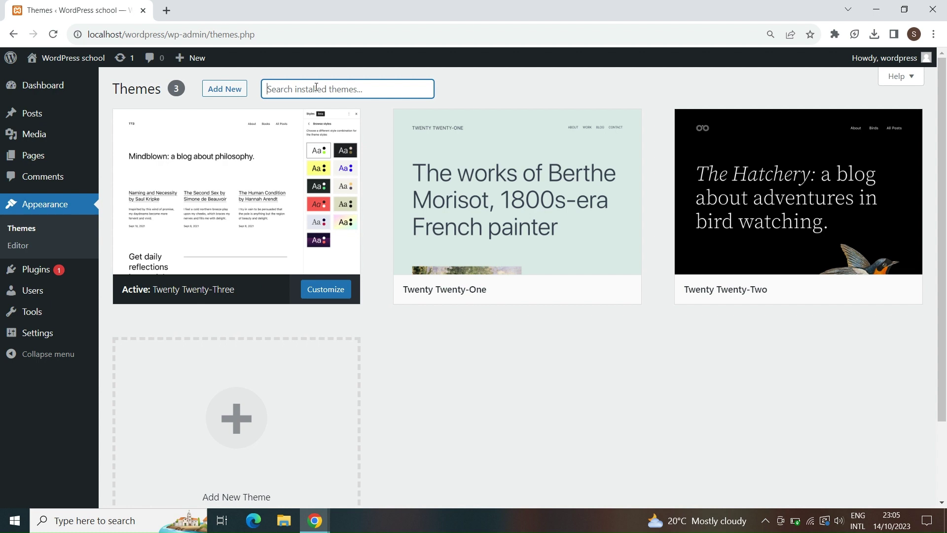
Go to Add New Theme and show, then hide, the Upload Theme panel.
click(254, 77)
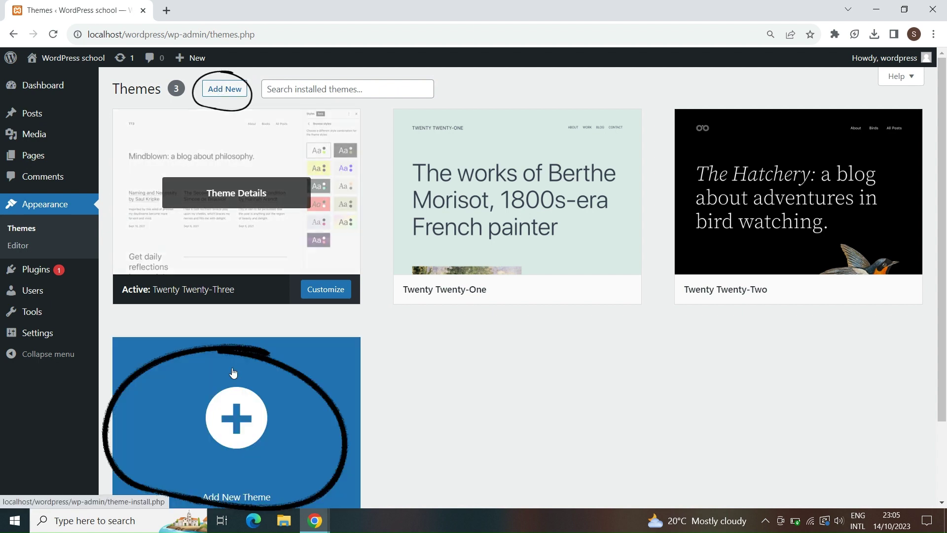
click(255, 416)
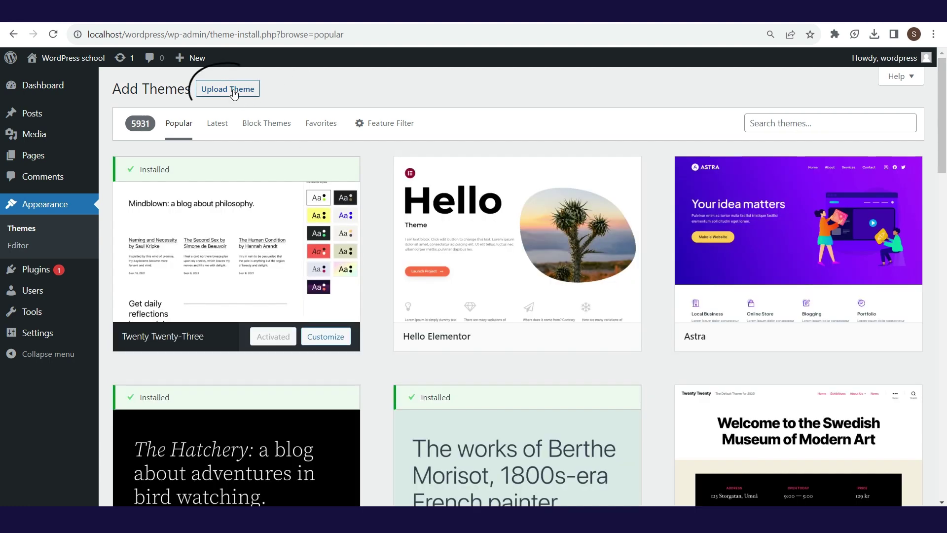
click(233, 91)
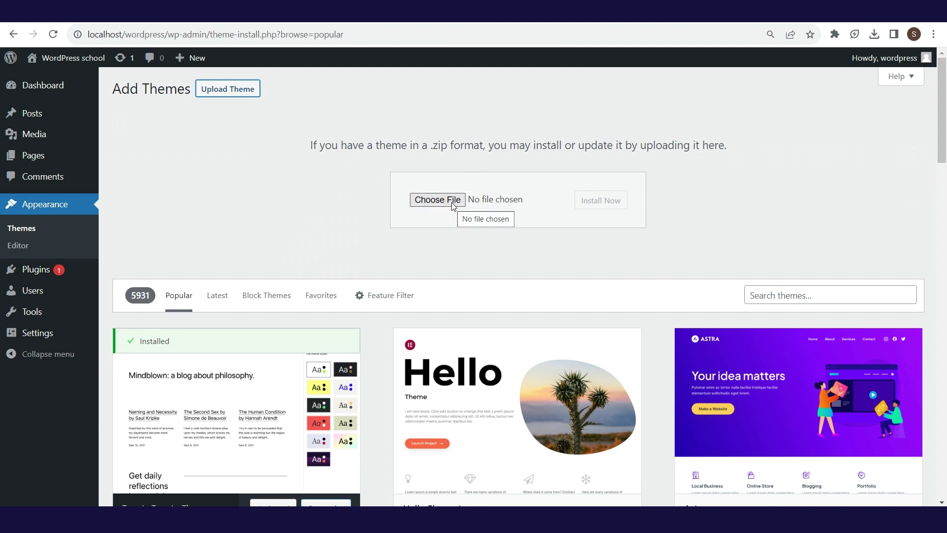
click(228, 89)
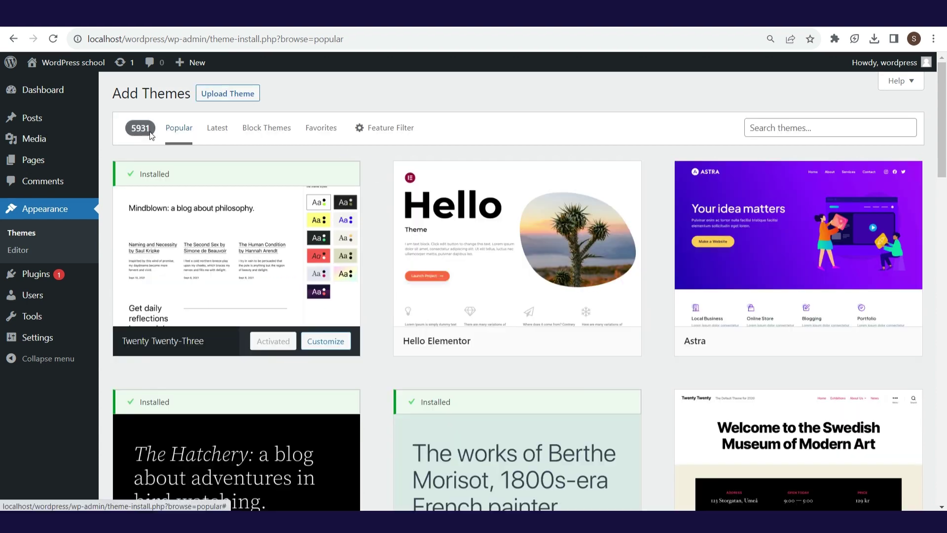
Tick the Education, Block Editor Styles and Four Columns feature filters.
click(399, 133)
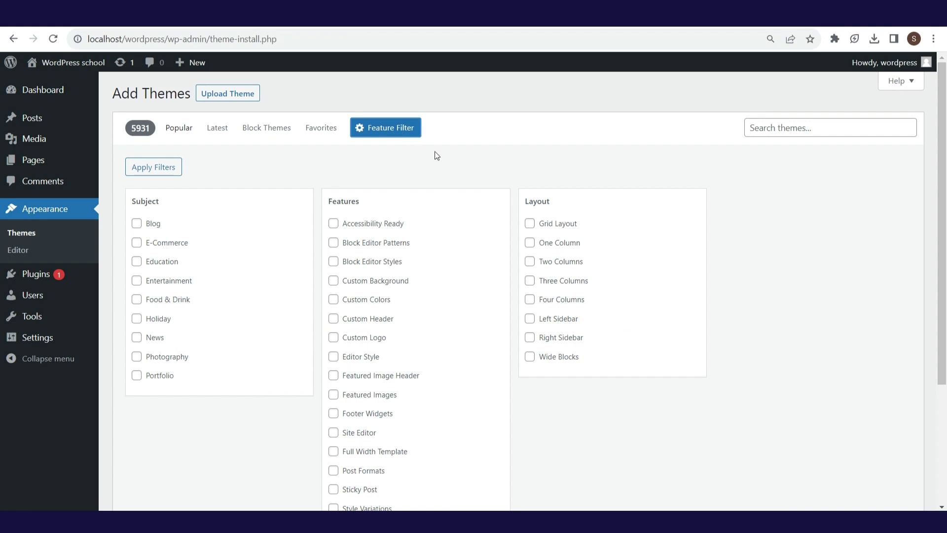
click(137, 261)
click(333, 260)
click(529, 299)
scroll(345, 370, down, 3)
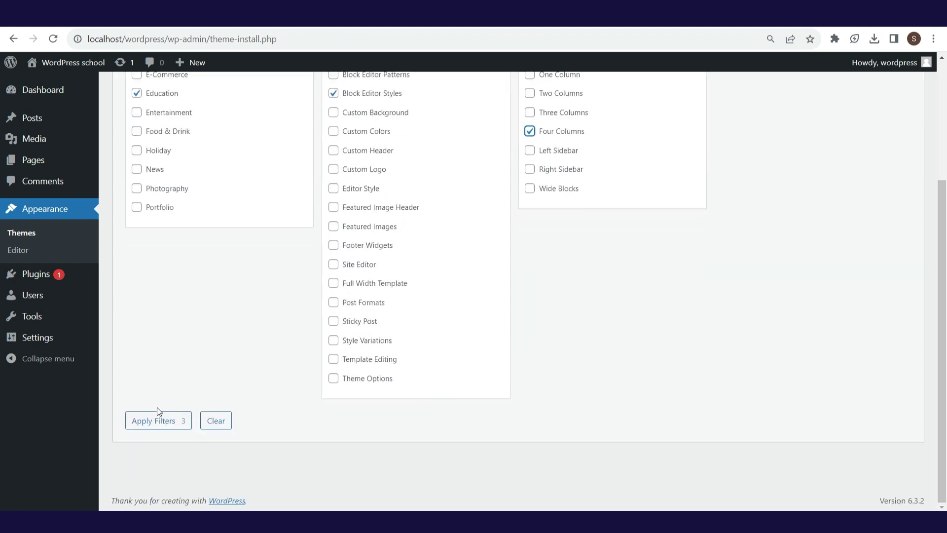
Apply the three feature filters to bring up Astra 4.3.1 with its demo preview.
click(159, 422)
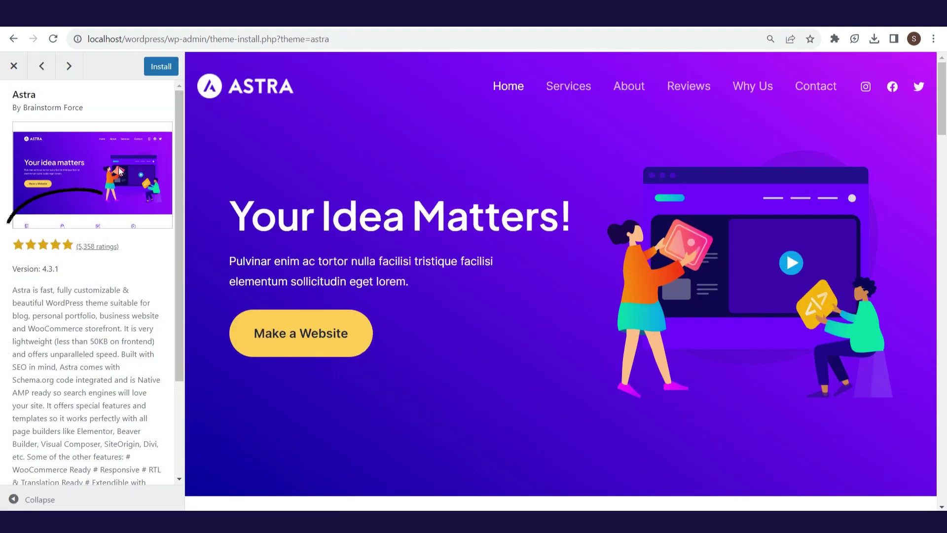
Browse Astra's 5,358 ratings and read the 'Greate theme with fast support' review.
click(92, 246)
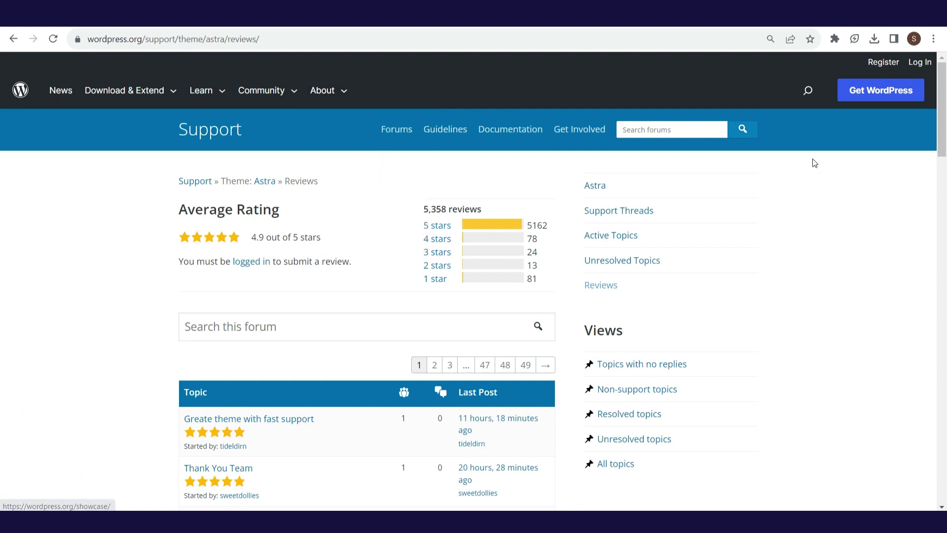
drag(942, 102, 943, 133)
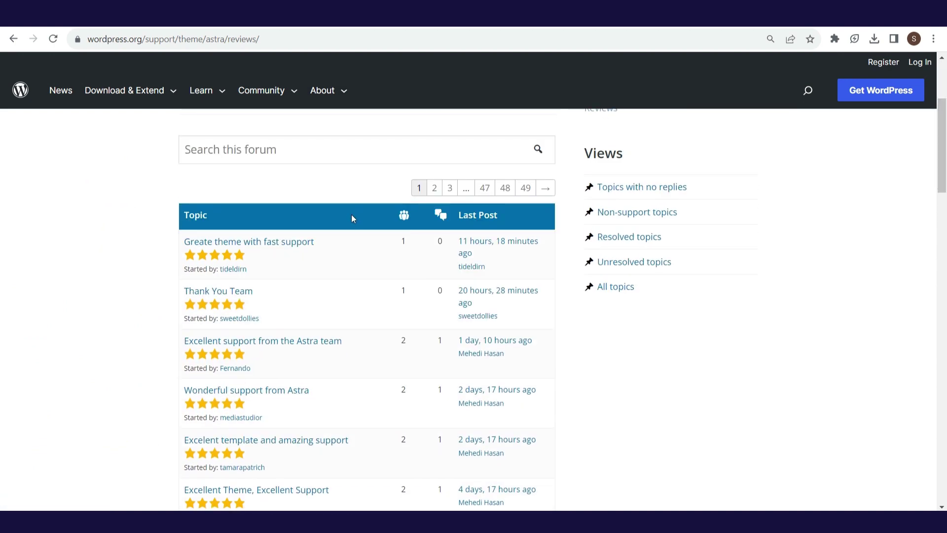
click(309, 244)
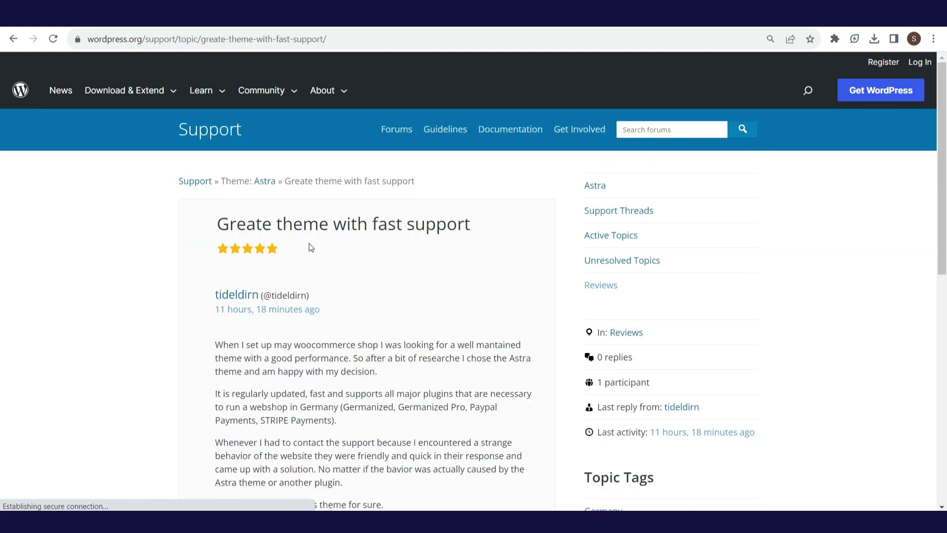
drag(945, 128, 945, 226)
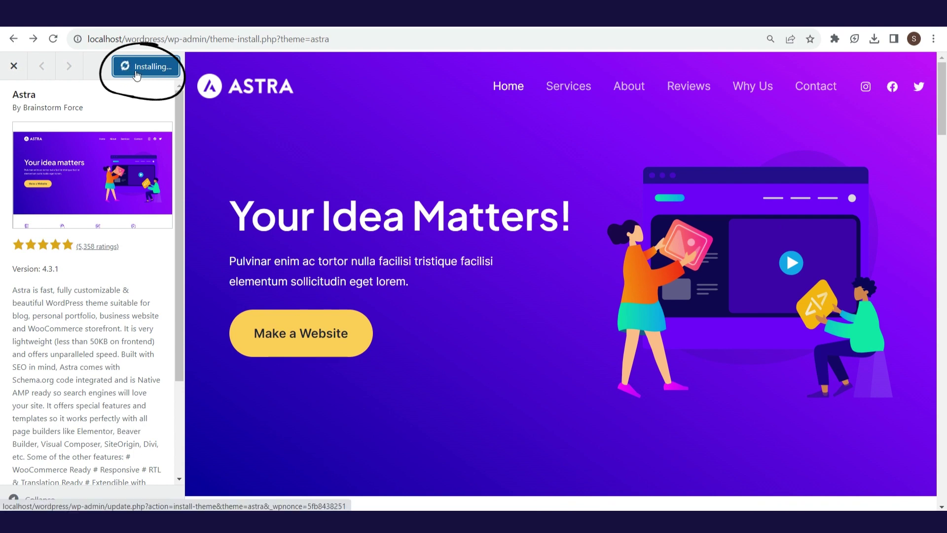
Close the installed Astra preview and launch Astra's Live Preview on the school site.
click(15, 67)
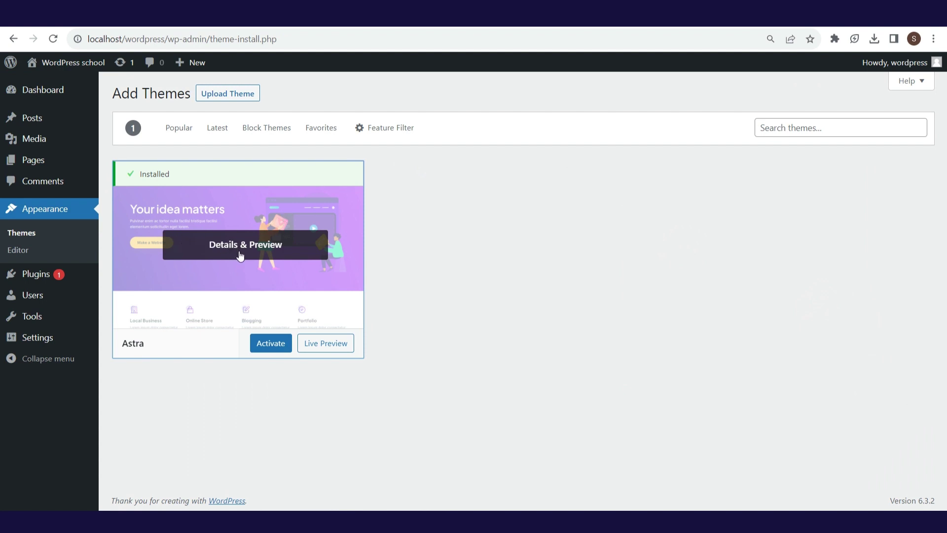
click(326, 348)
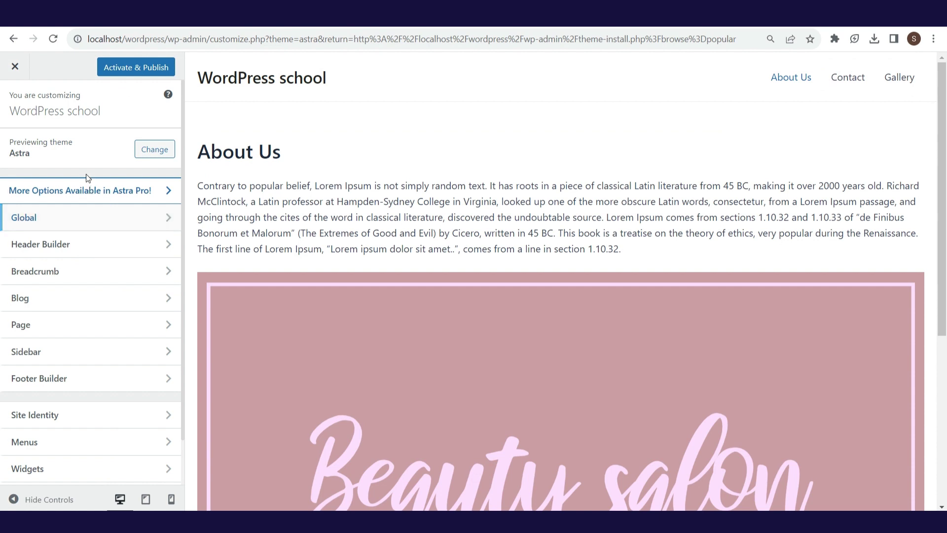
Apply an Astra typography preset under Global > Typography and view the Body Font options.
click(95, 222)
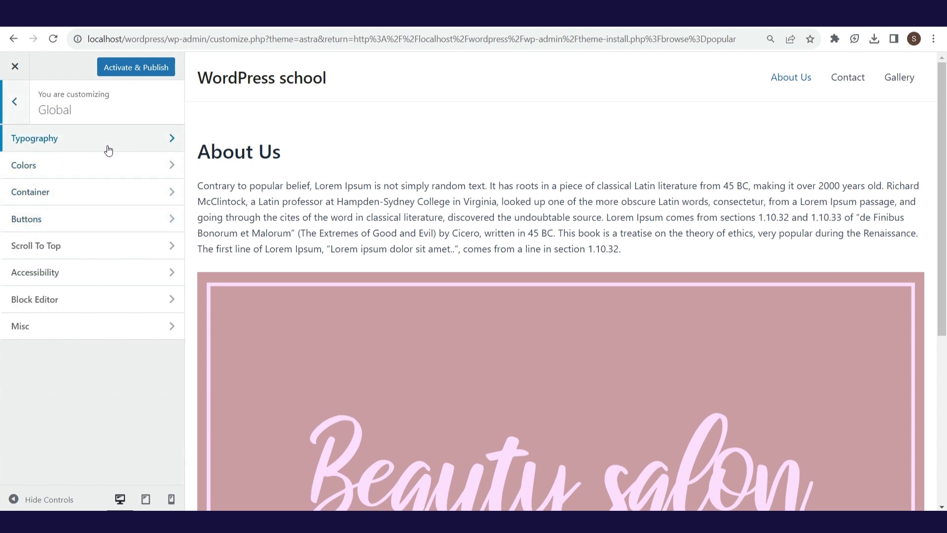
click(108, 150)
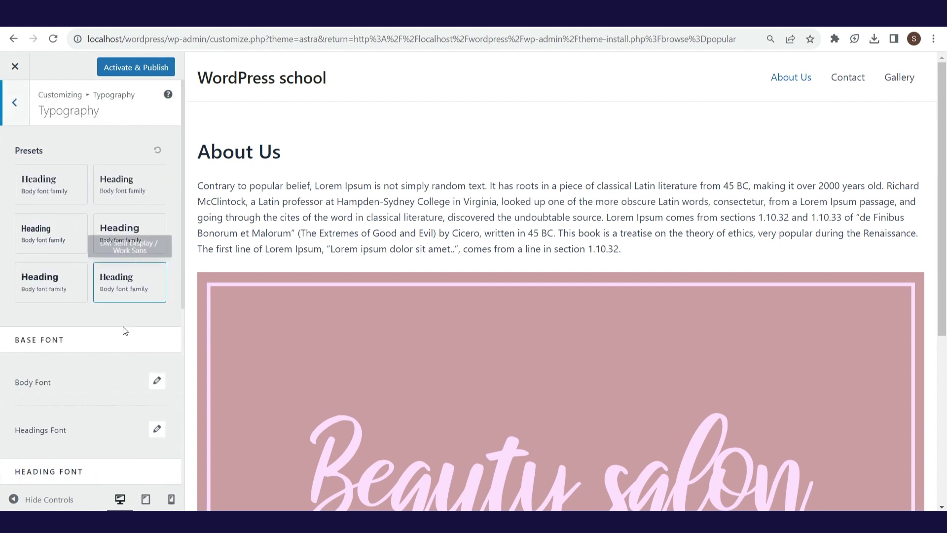
click(69, 234)
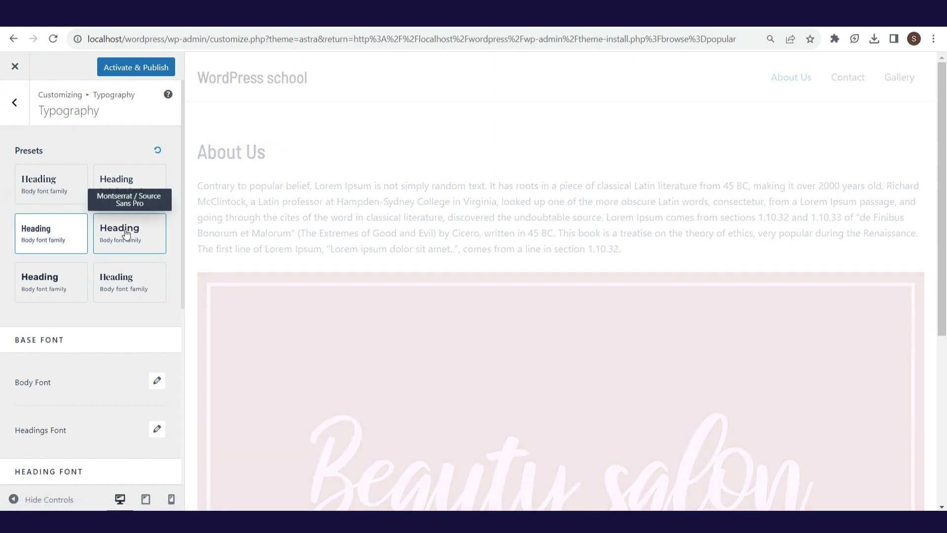
click(157, 380)
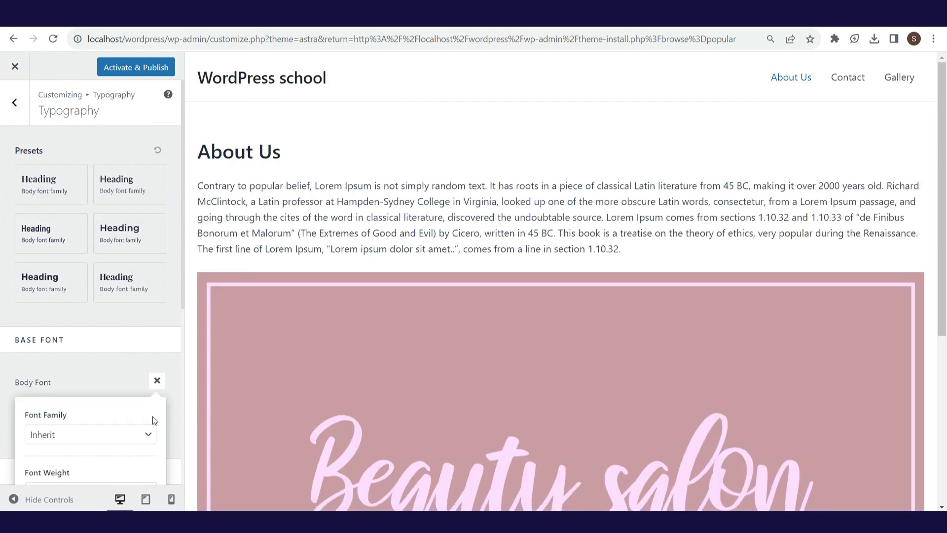
Return to Global settings and open Colors to adjust the palette toward pink.
click(14, 102)
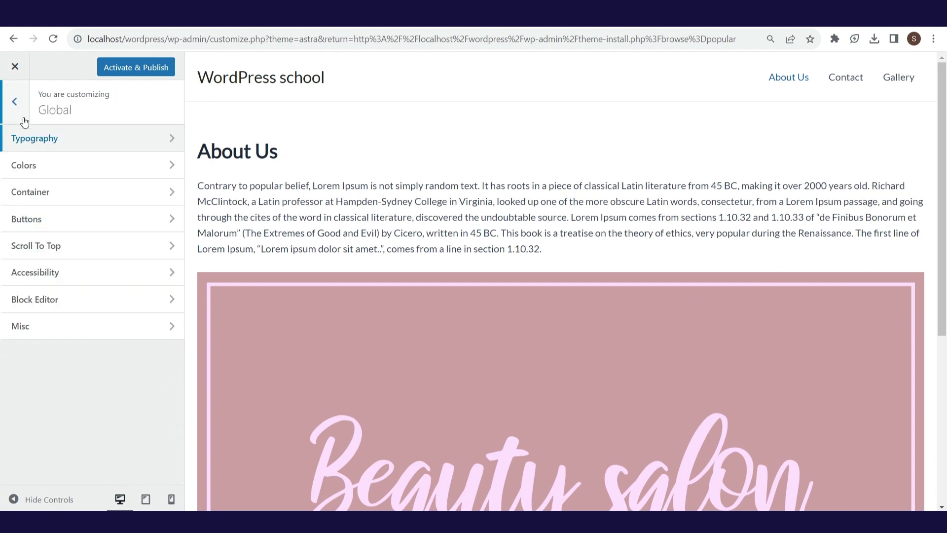
click(84, 170)
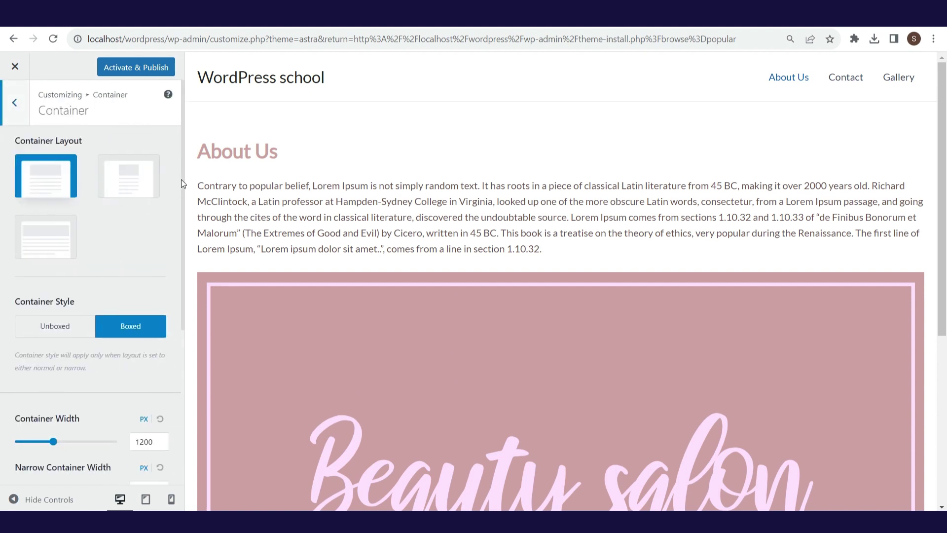
Check Buttons, enable Scroll To Top on desktop and mobile, then return to Global.
click(14, 102)
click(79, 222)
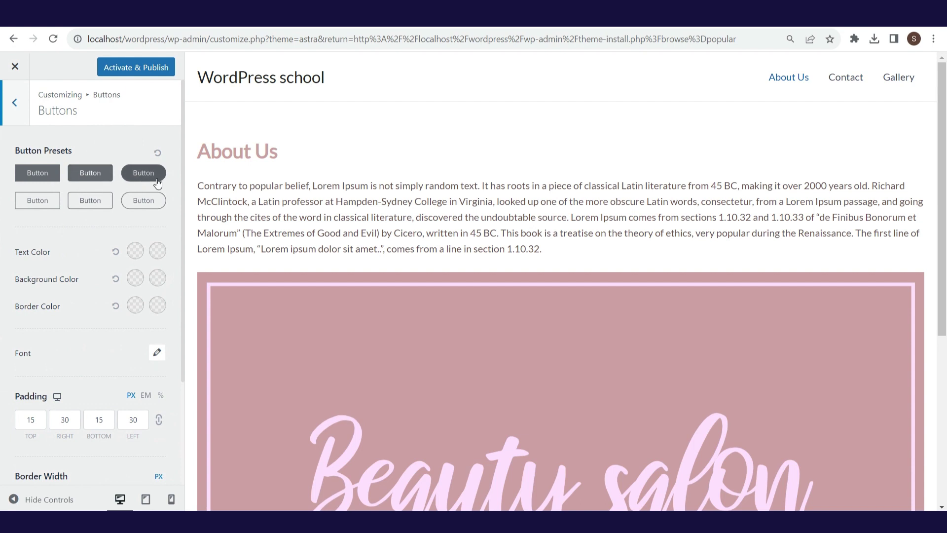
key(Escape)
click(74, 248)
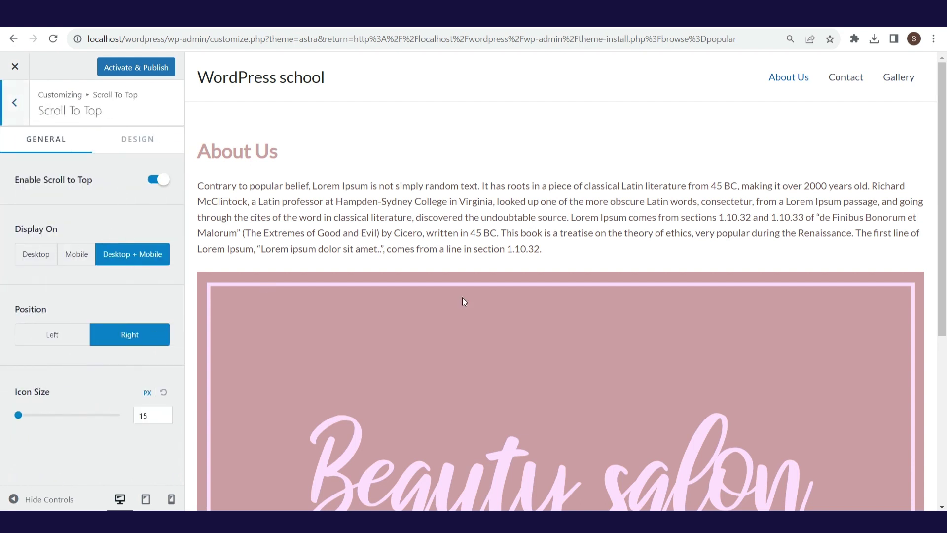
drag(942, 231, 945, 397)
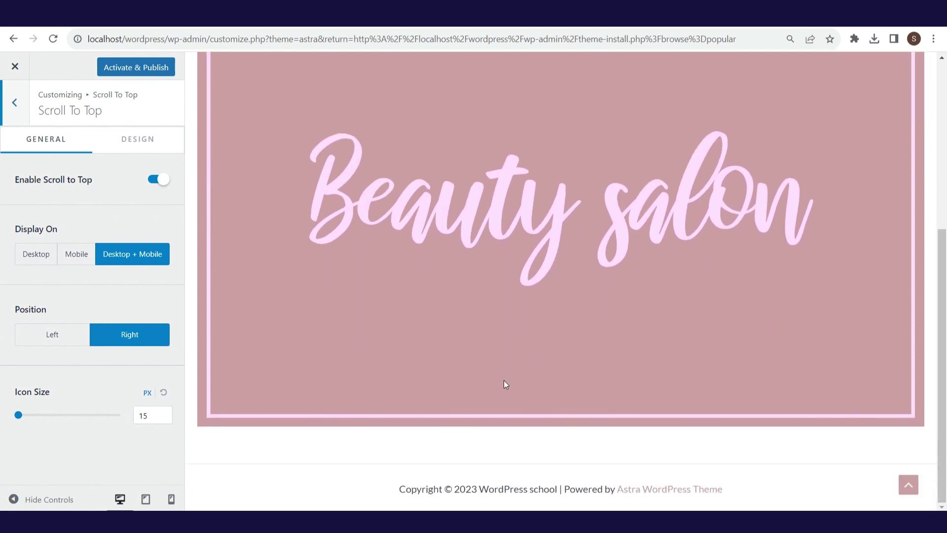
click(17, 104)
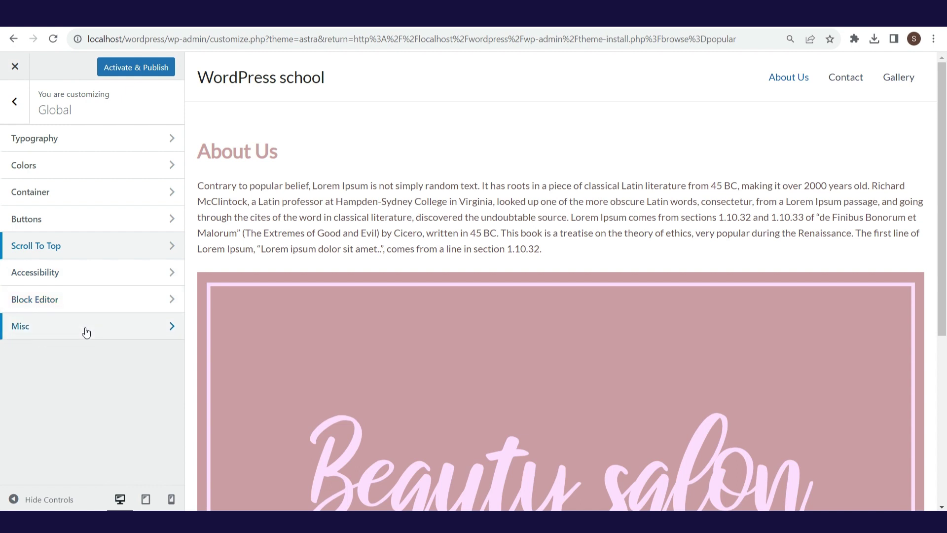
Open the Header Builder and preview the header at tablet and mobile, then desktop.
click(20, 115)
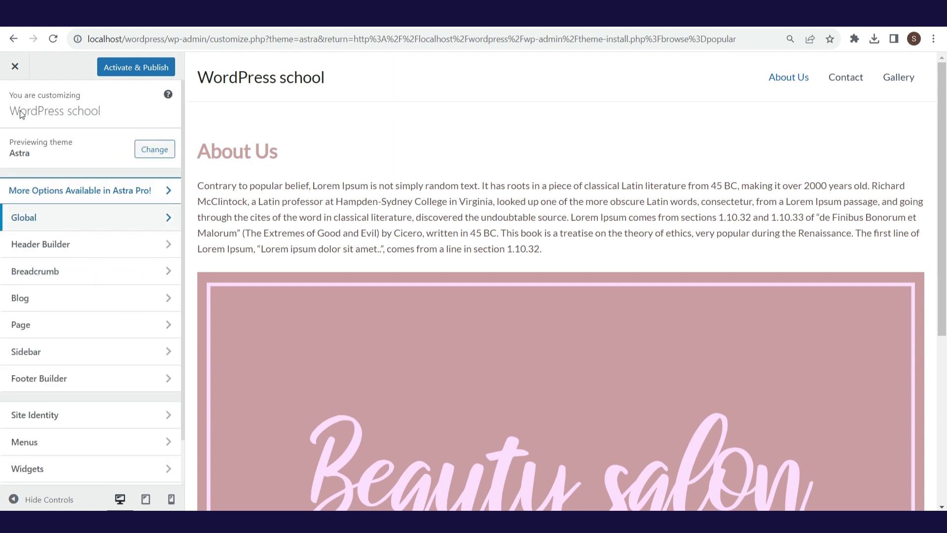
click(59, 246)
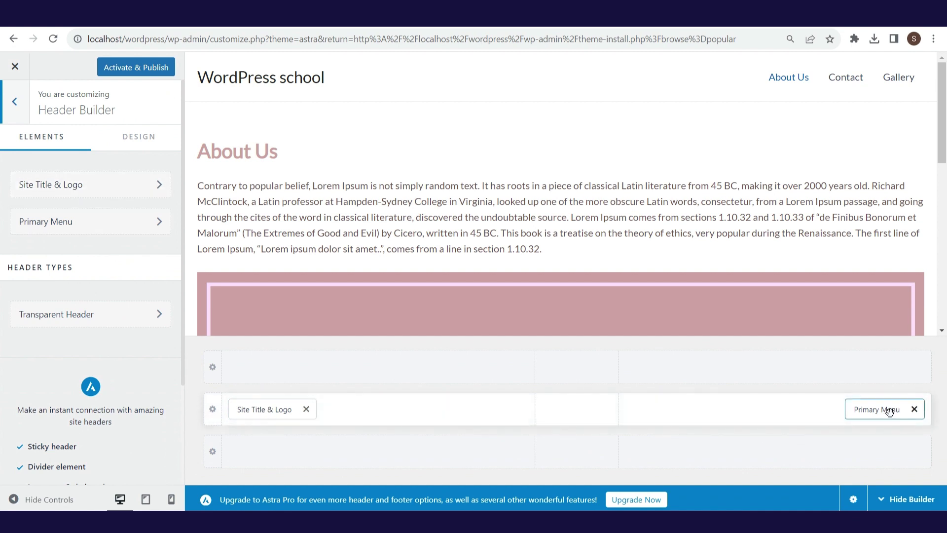
click(132, 187)
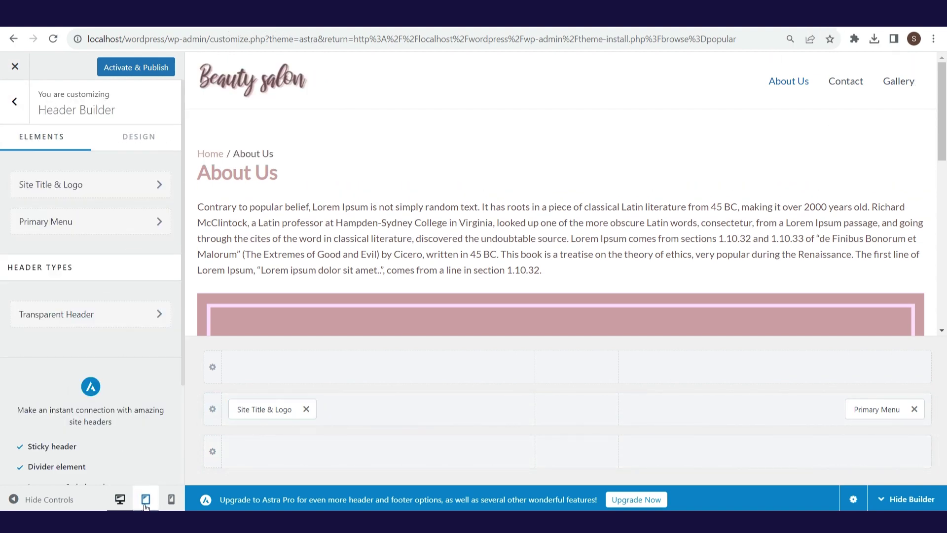
click(146, 507)
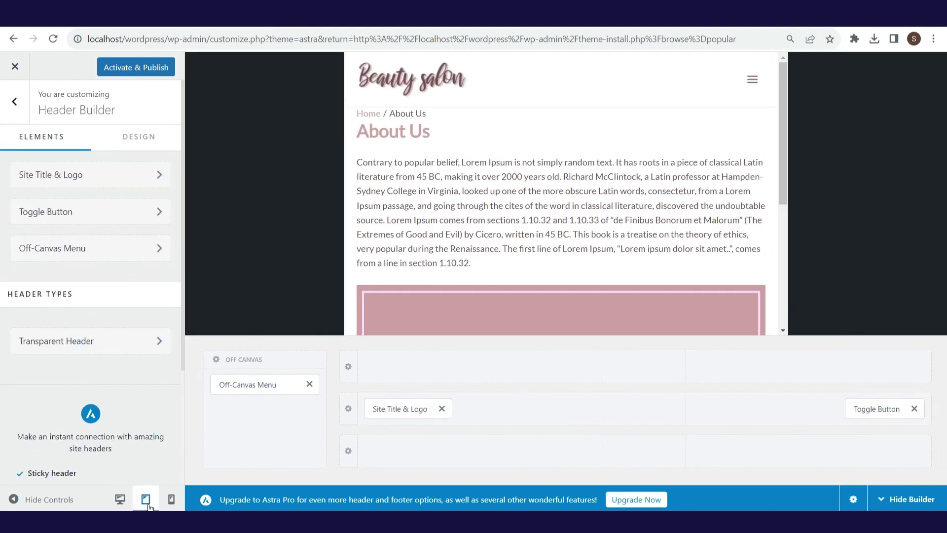
click(171, 504)
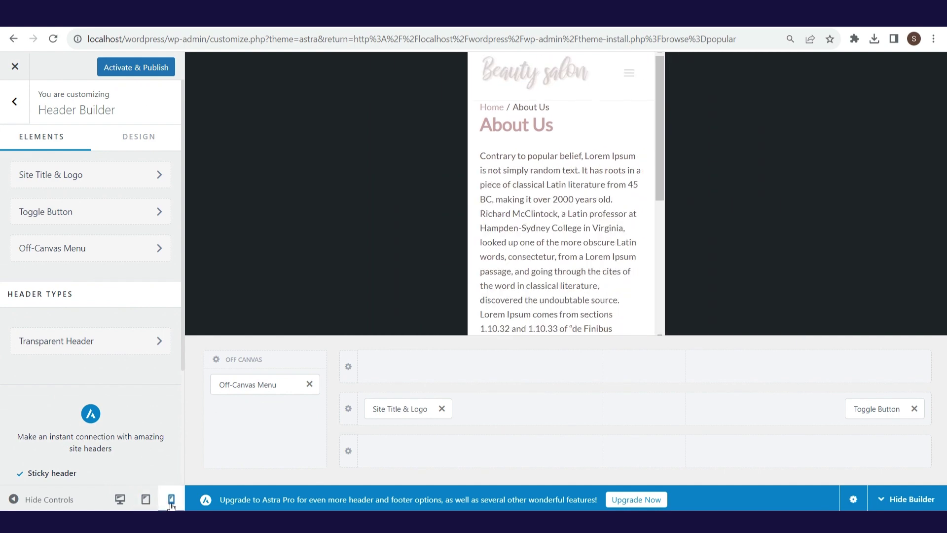
click(146, 504)
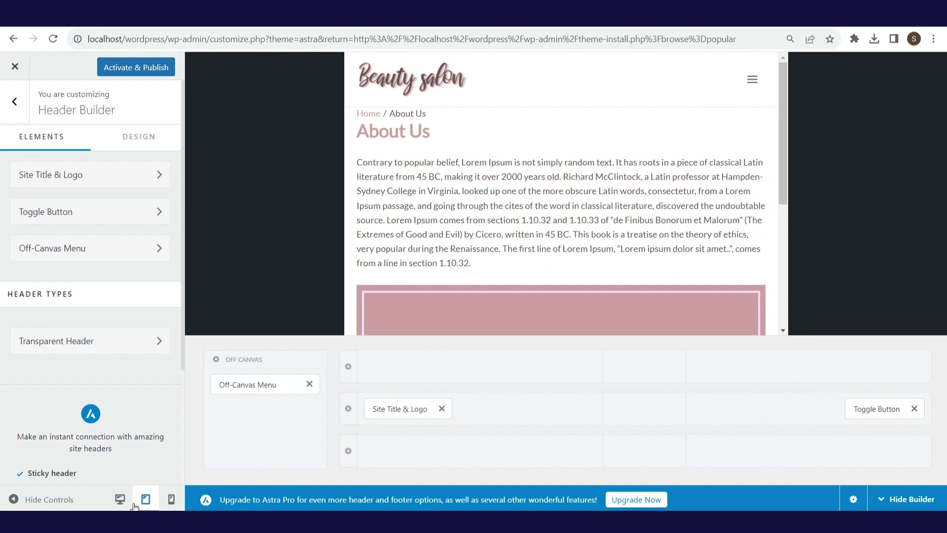
click(122, 505)
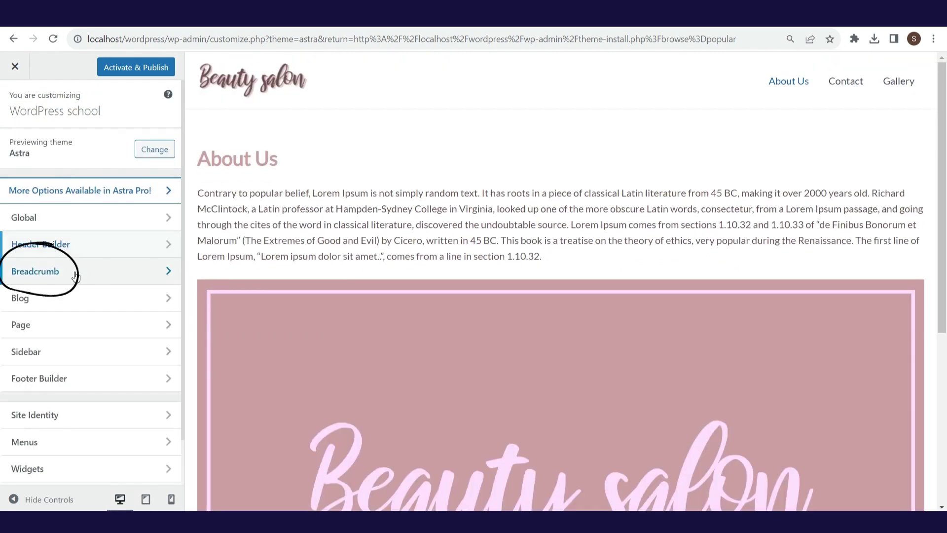
Set the Breadcrumb Header Position to Before Title, adding a Home > About Us trail.
click(75, 273)
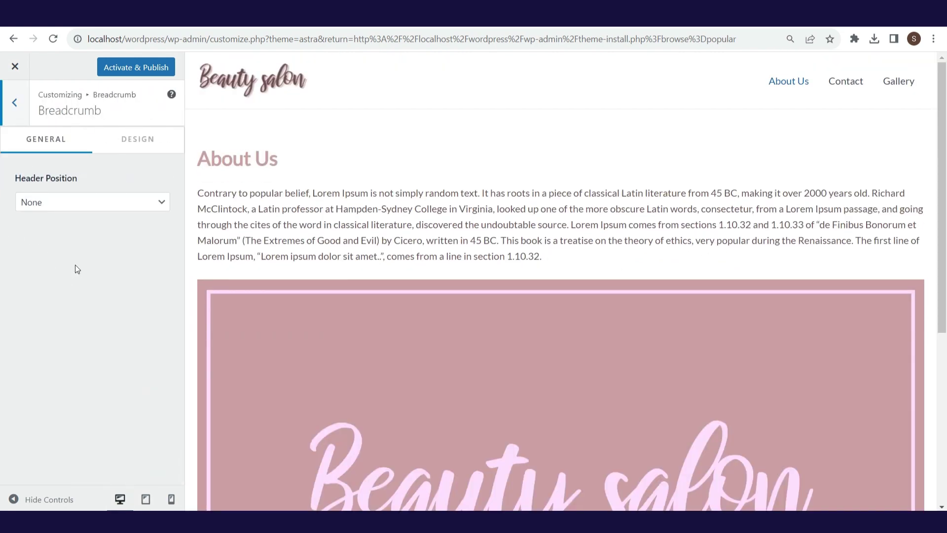
click(79, 206)
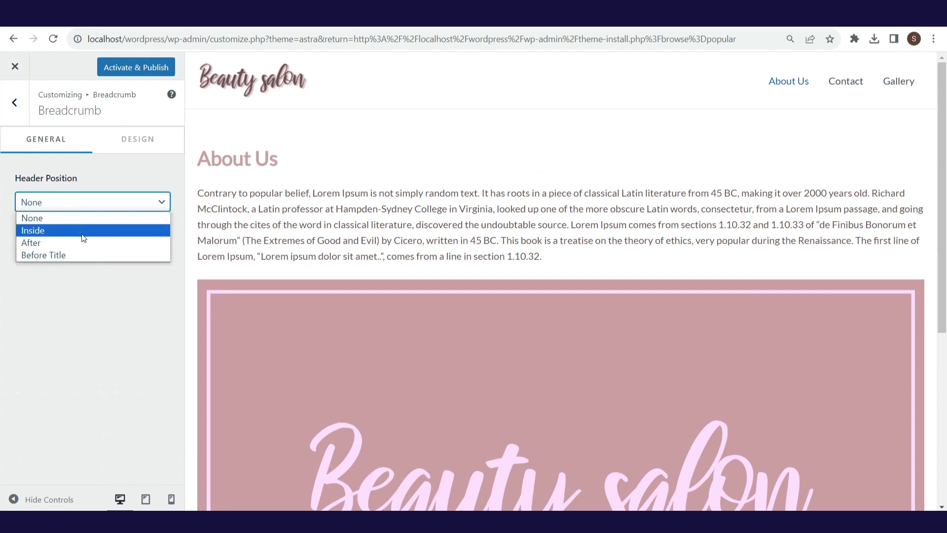
click(83, 253)
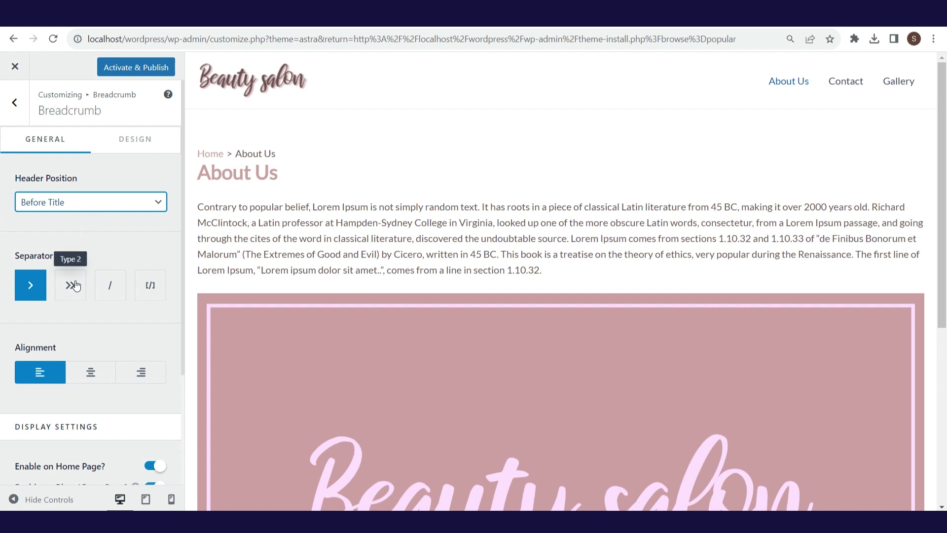
Use the Type 3 slash breadcrumb separator, then look over the Page and Sidebar settings.
click(109, 294)
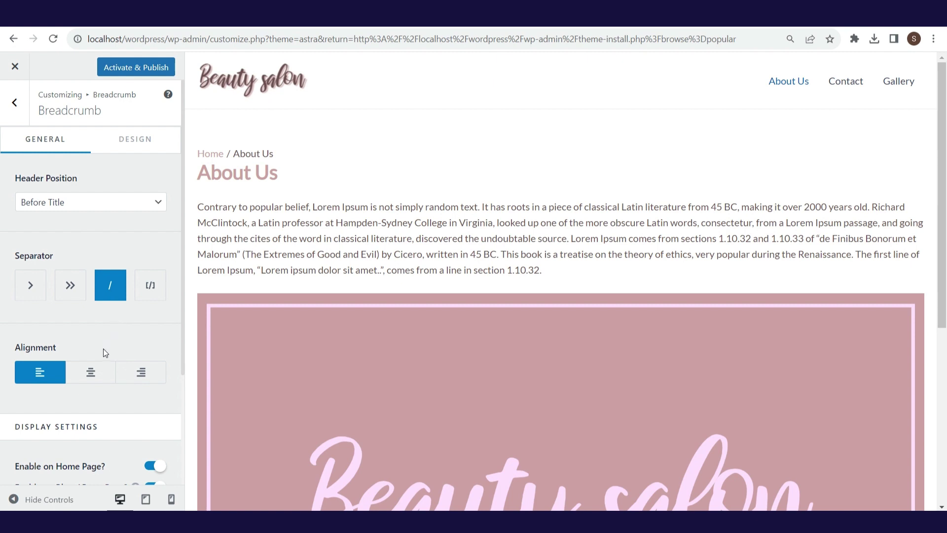
click(14, 102)
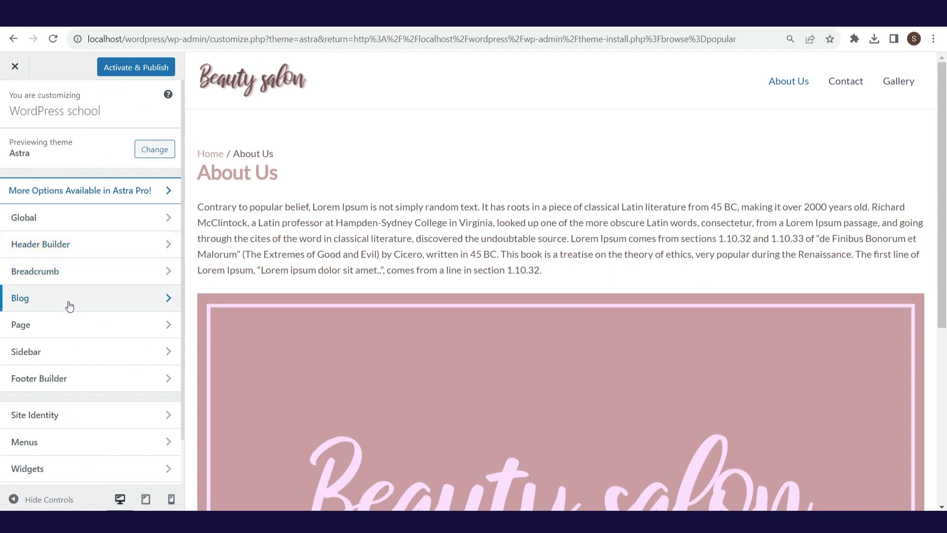
click(43, 325)
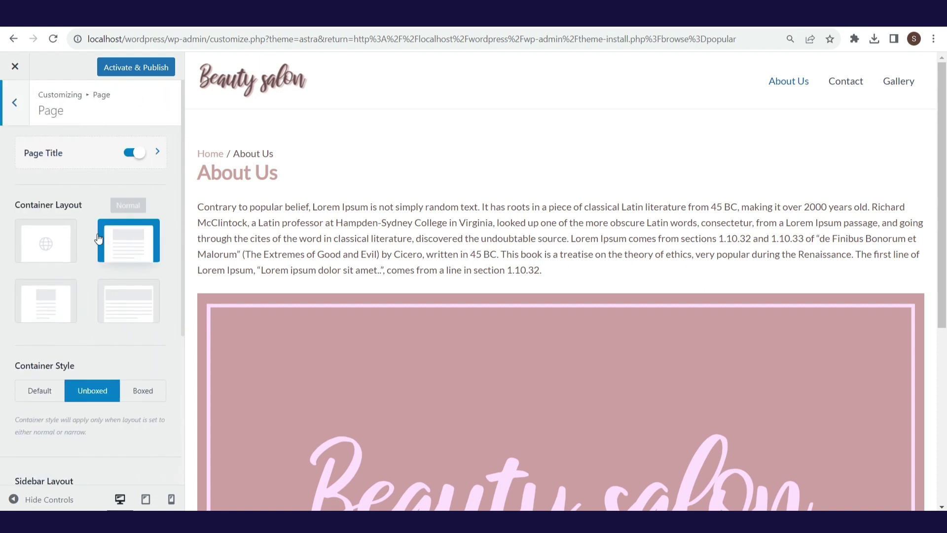
key(Escape)
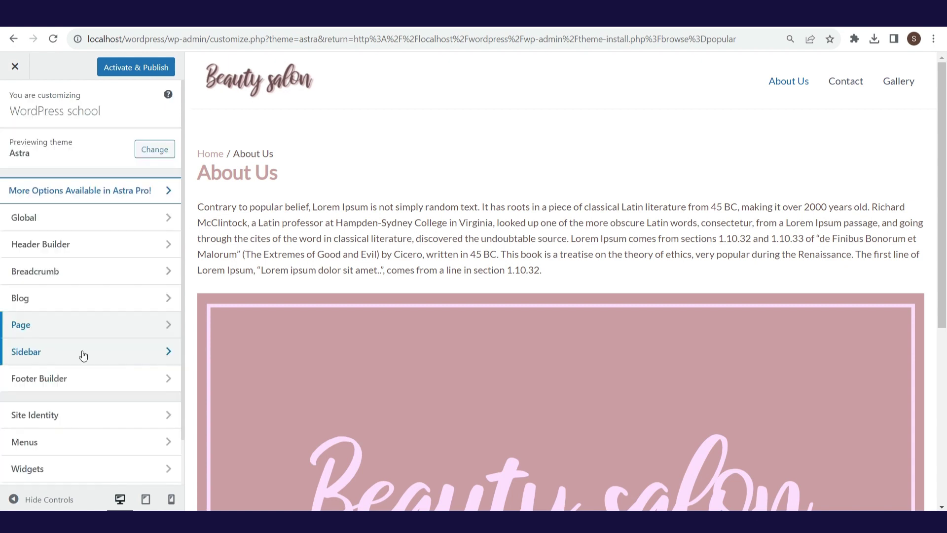
click(83, 355)
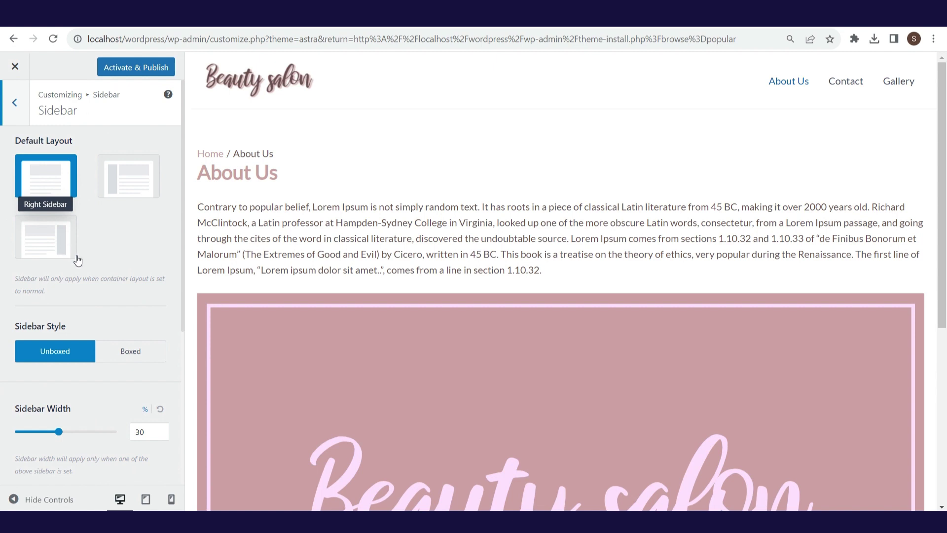
click(23, 111)
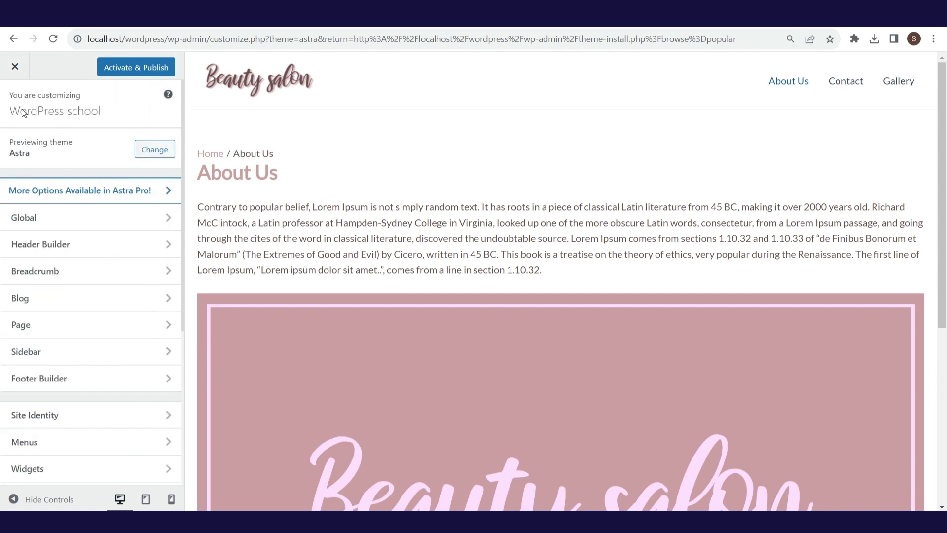
In the Footer Builder, review the Copyright text's [site_title] and 'Powered by' parts, then go back.
click(59, 383)
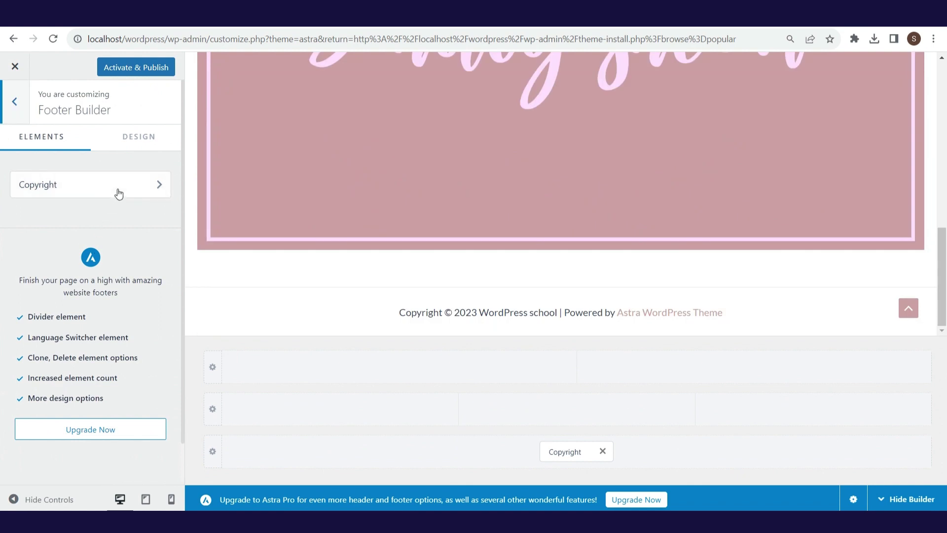
click(115, 197)
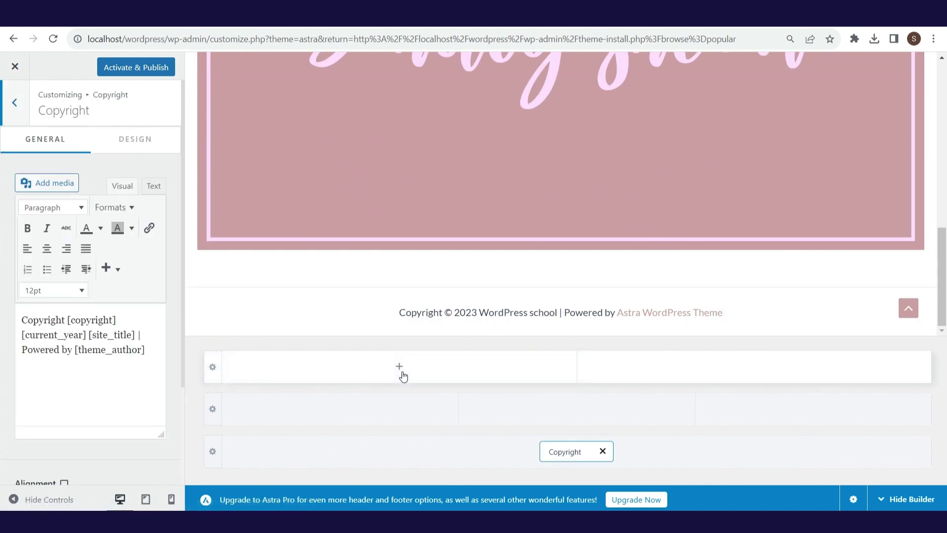
mouse_move(371, 356)
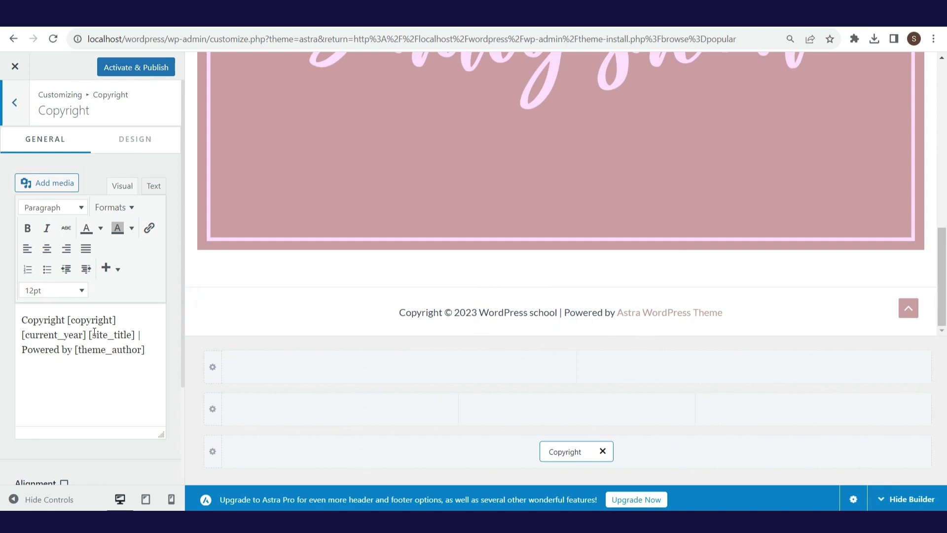
drag(135, 335, 90, 336)
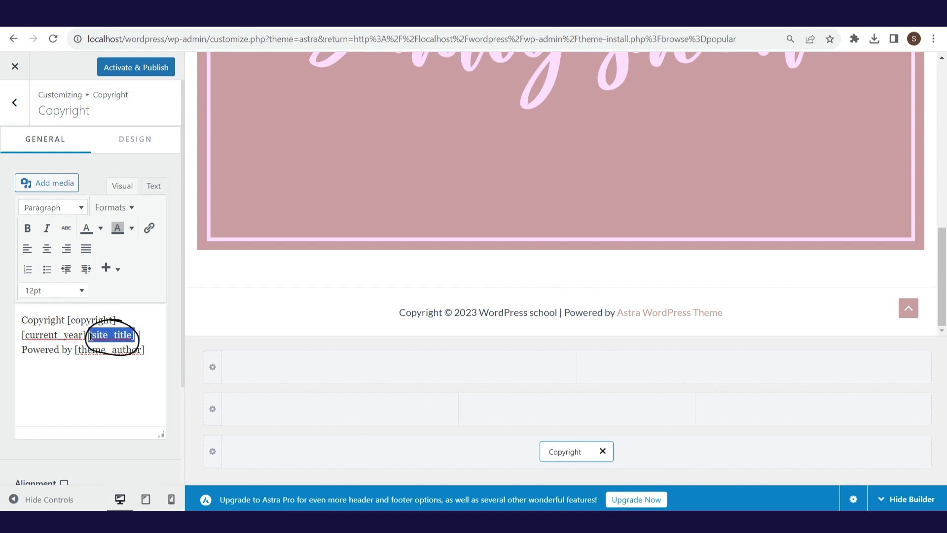
click(134, 335)
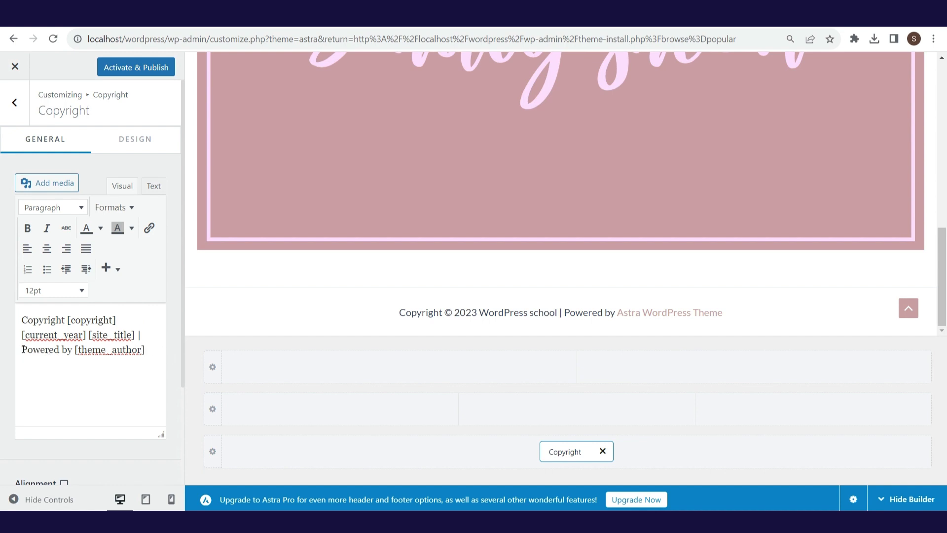
drag(22, 349, 74, 351)
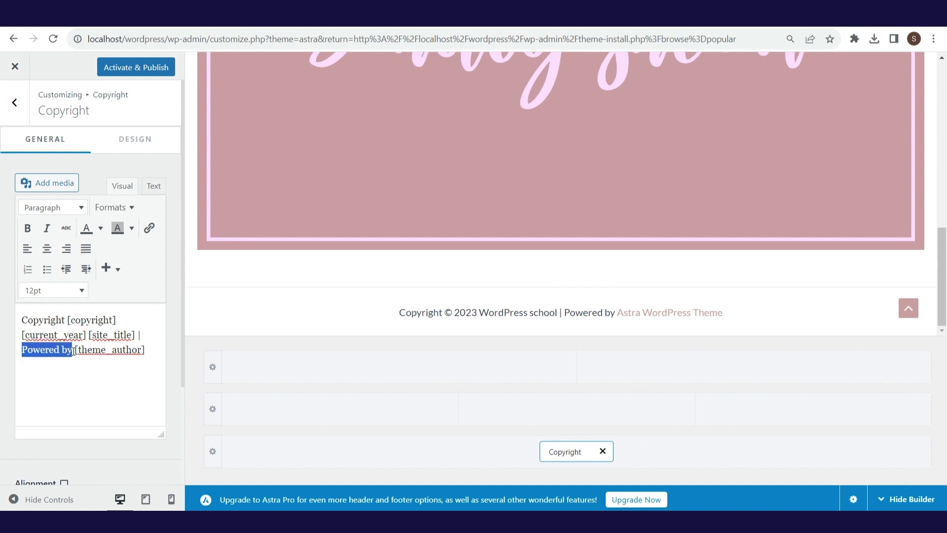
click(150, 349)
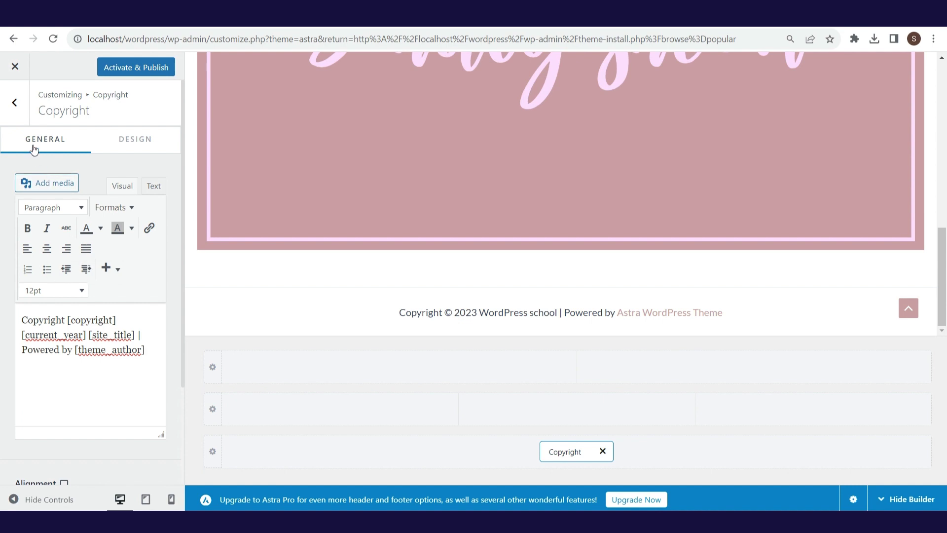
click(16, 103)
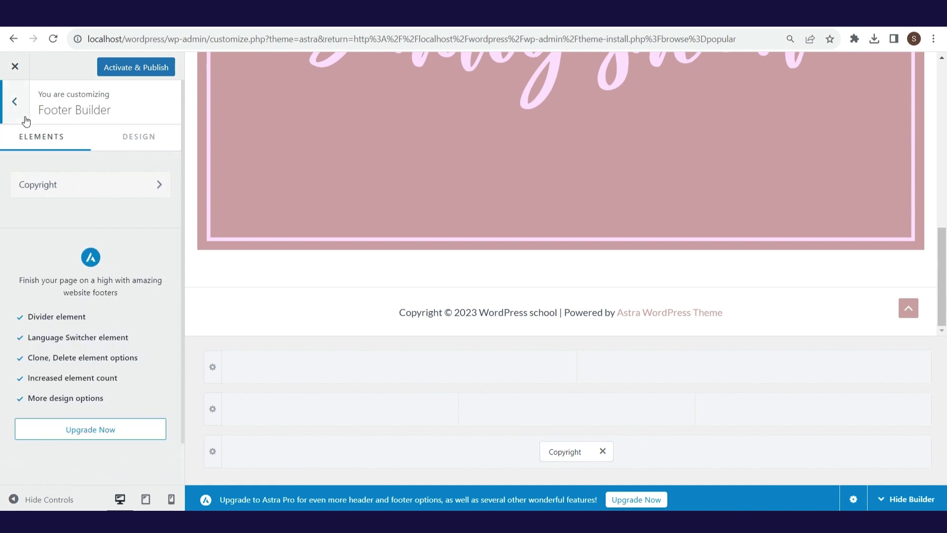
In Site Identity, set the square Beauty salon image site-icon.jpg as the site icon.
click(26, 121)
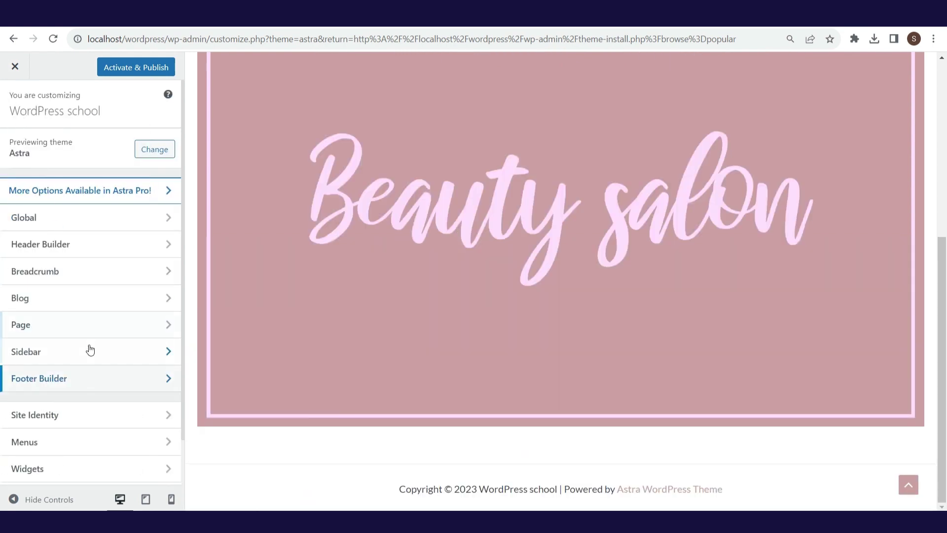
click(93, 413)
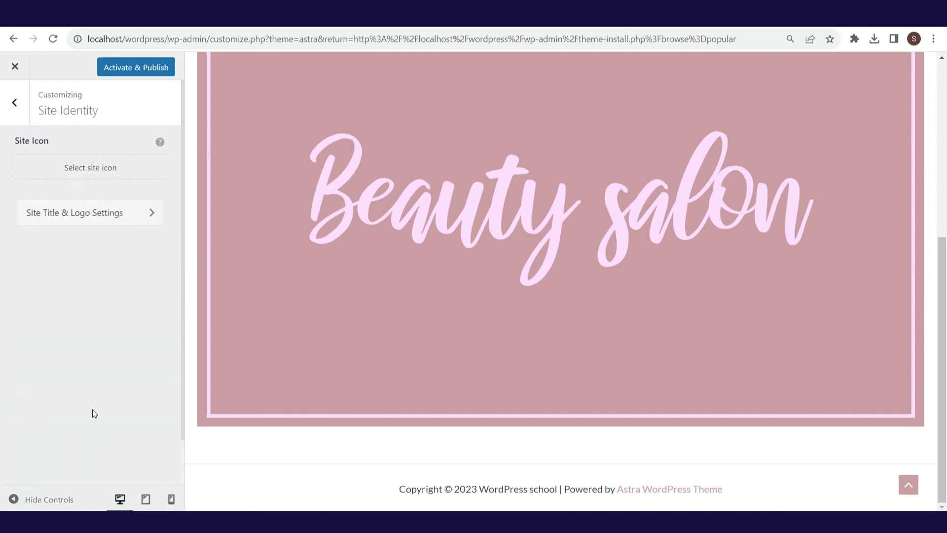
click(84, 170)
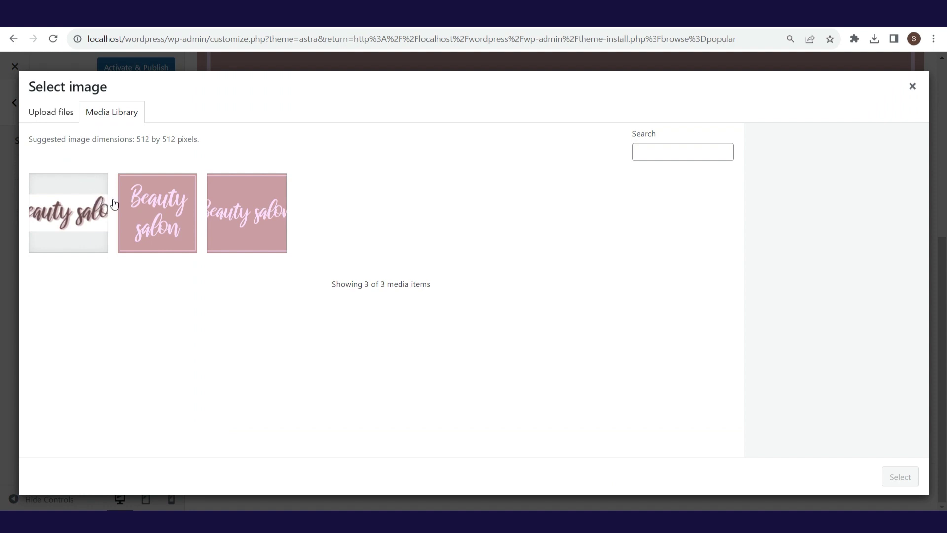
click(192, 236)
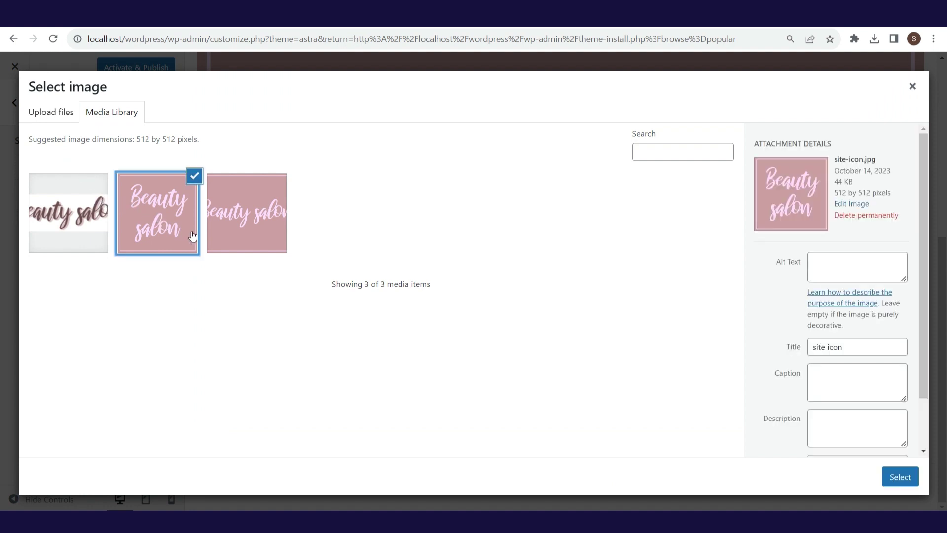
click(889, 478)
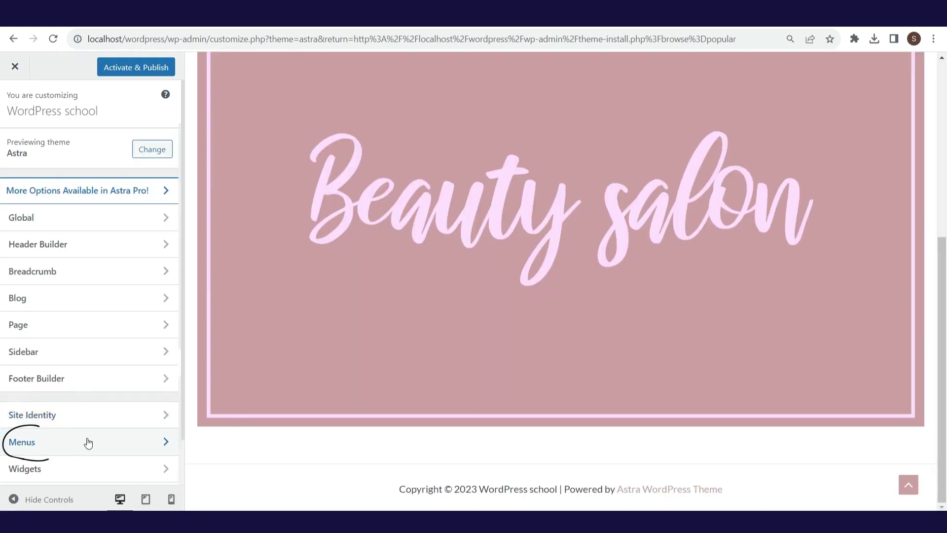
In Homepage Settings, choose 'A static page' and select About Us as the homepage.
click(87, 441)
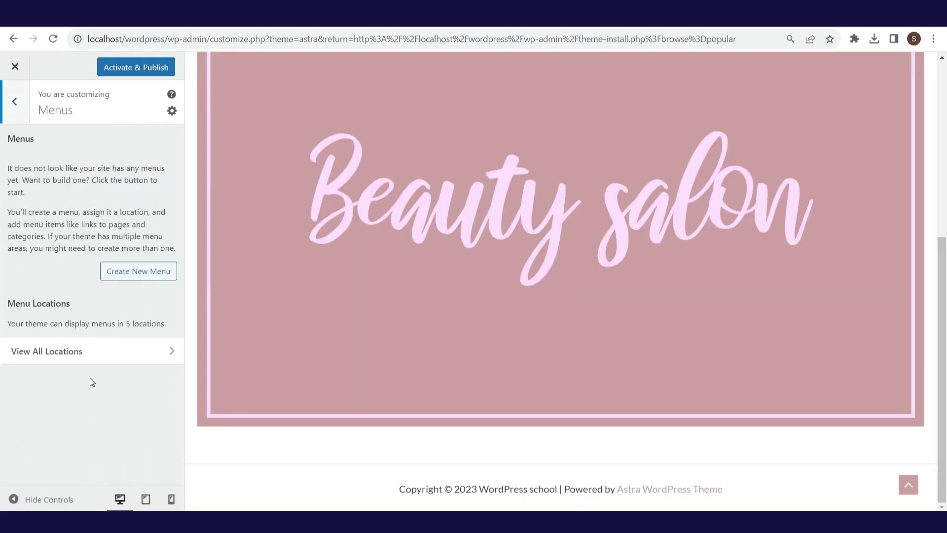
click(21, 121)
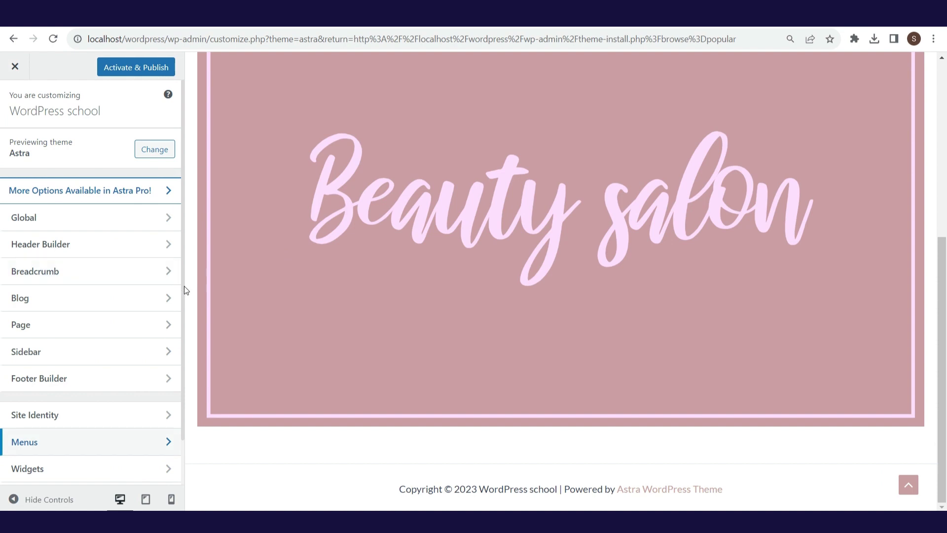
scroll(184, 312, down, 1)
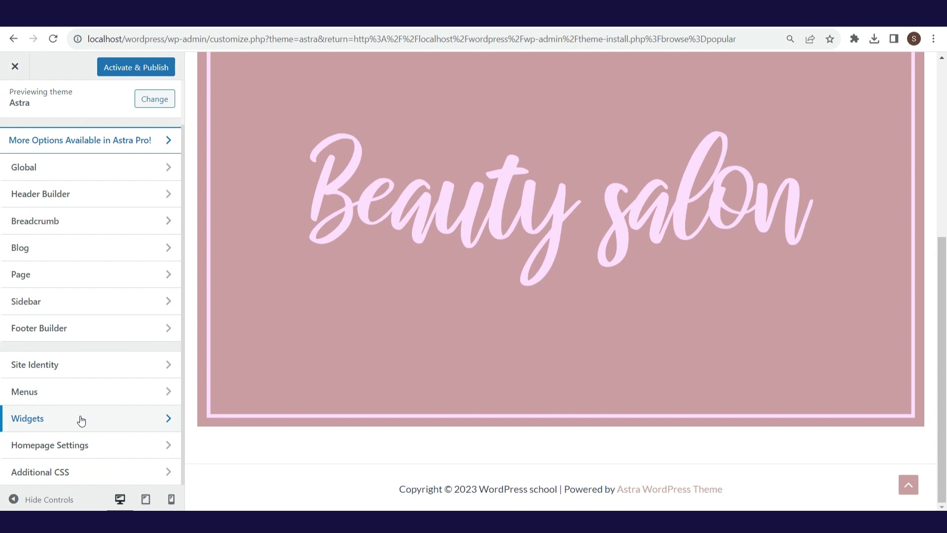
click(94, 458)
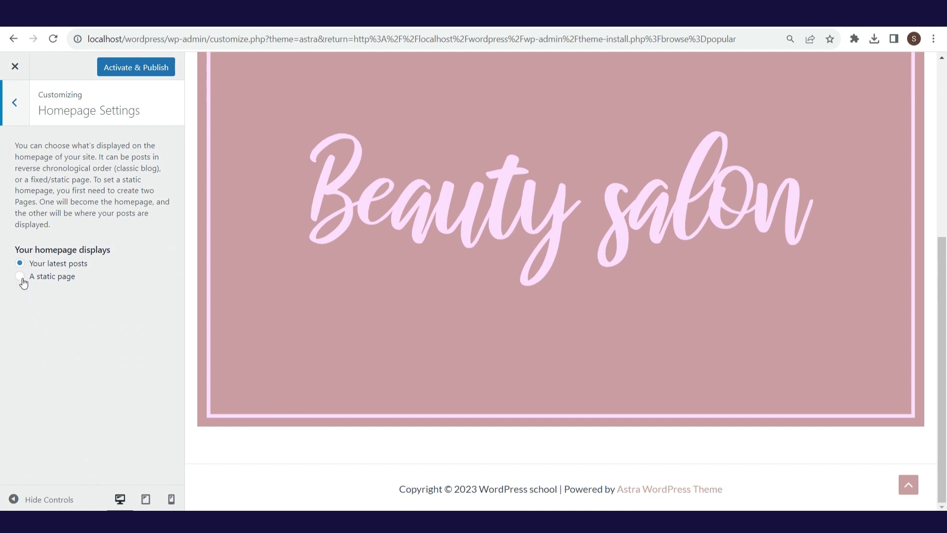
click(21, 278)
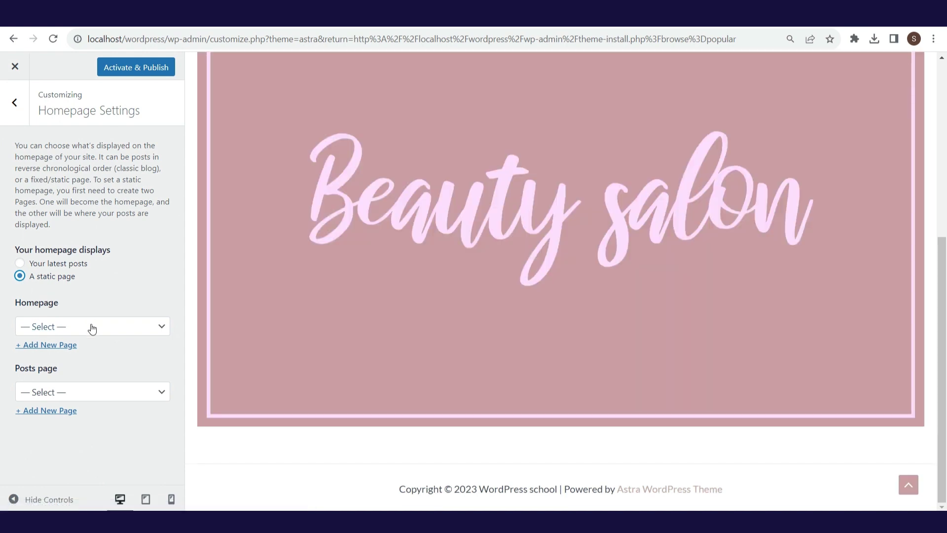
click(92, 327)
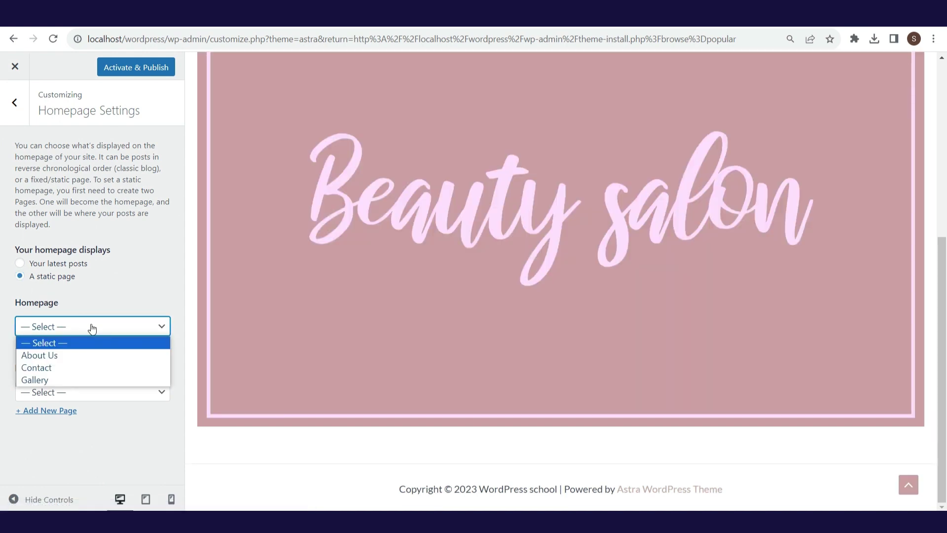
click(92, 354)
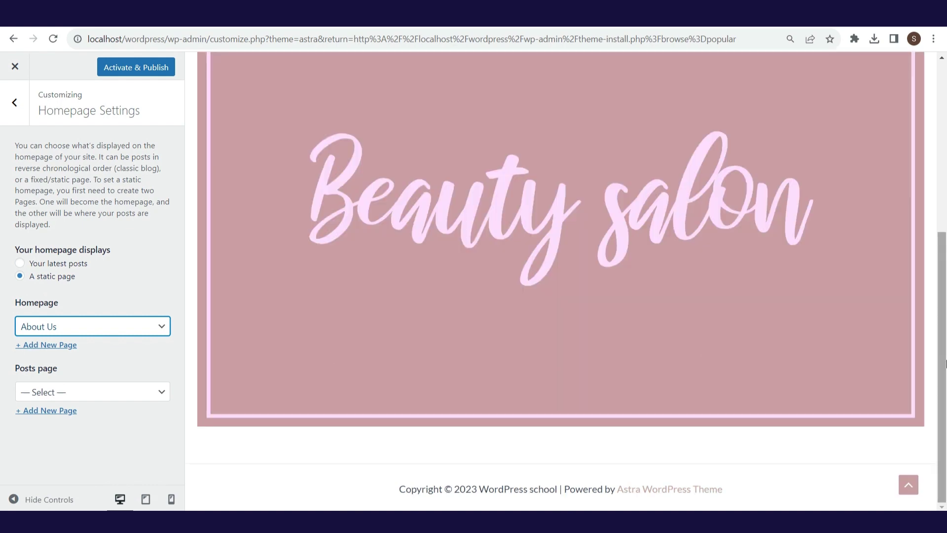
drag(944, 364, 944, 195)
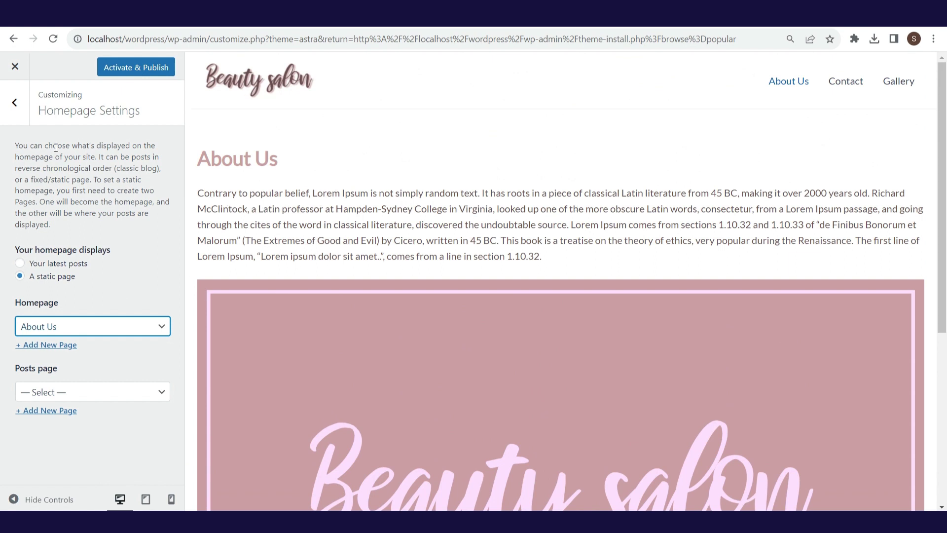
Glance at the Additional CSS editor, then Activate & Publish the Astra customizations.
click(17, 124)
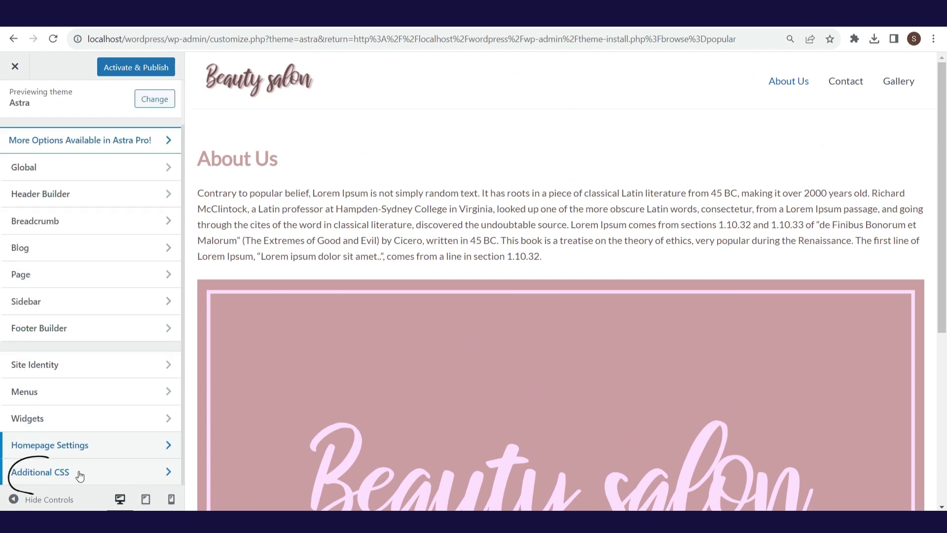
click(80, 475)
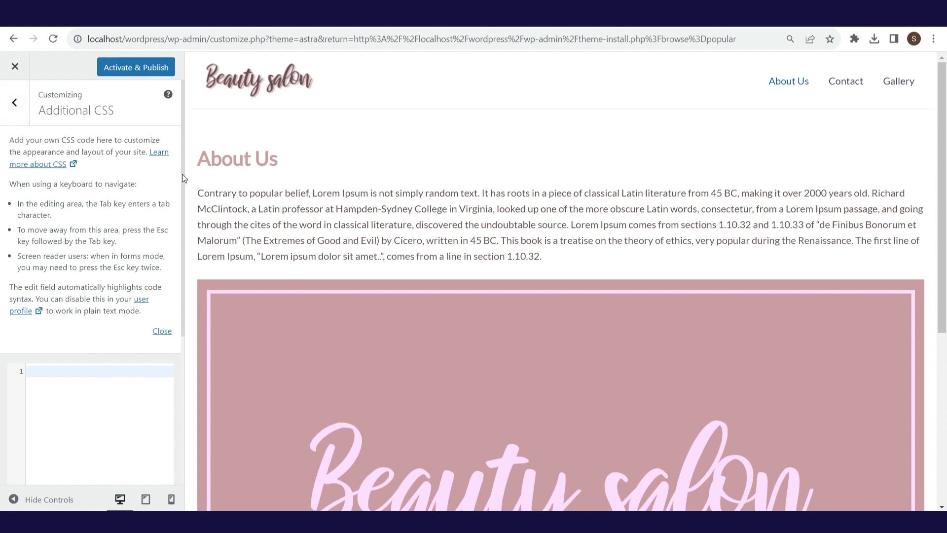
drag(182, 173, 174, 334)
scroll(175, 308, up, 5)
click(15, 102)
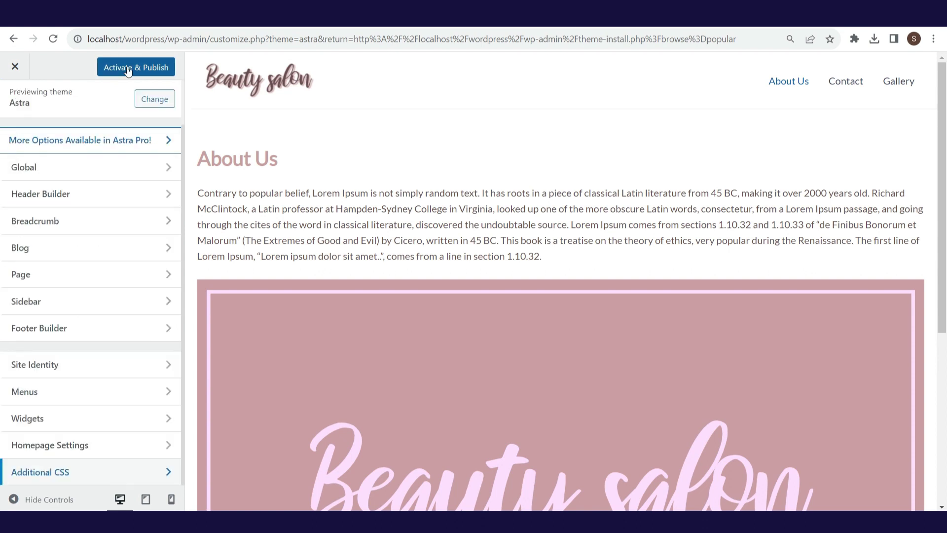
click(128, 69)
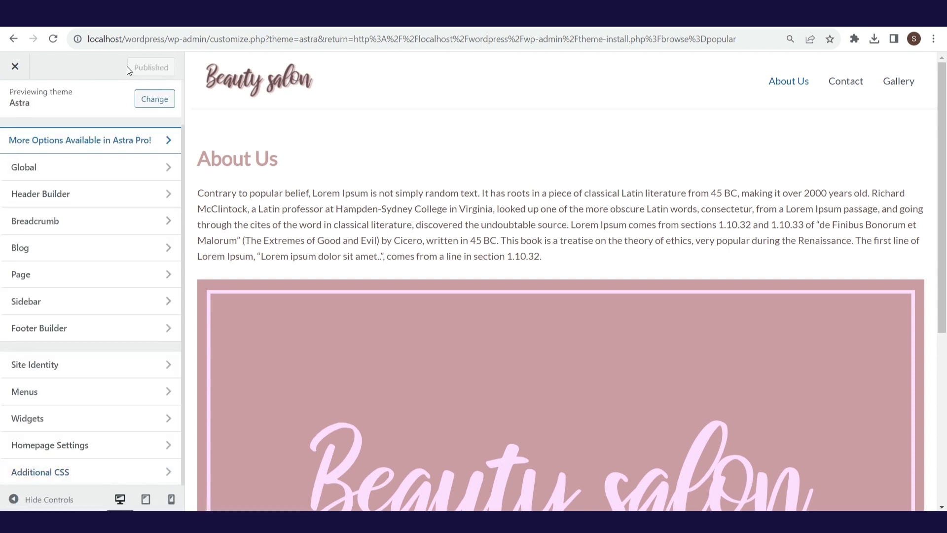
Close the Customizer and visit the live site from the WordPress school admin menu.
click(18, 69)
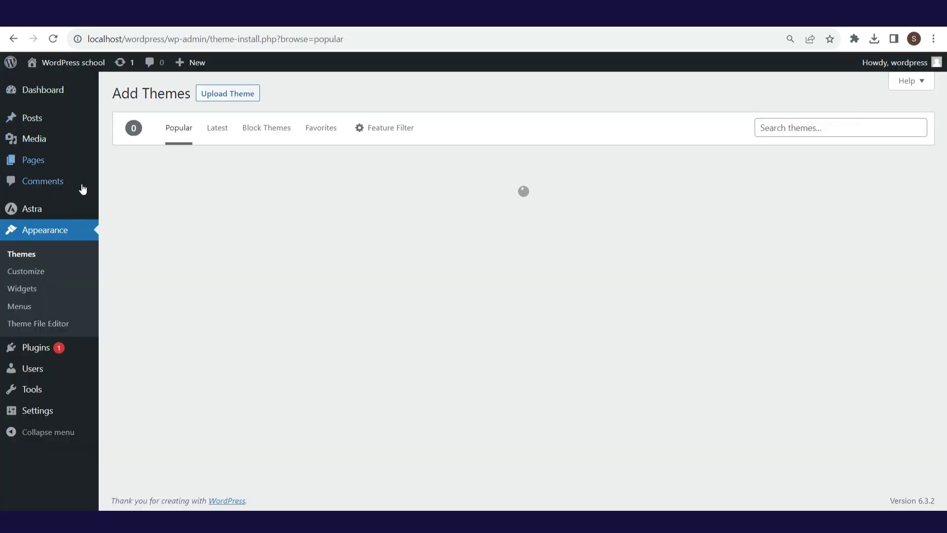
mouse_move(84, 74)
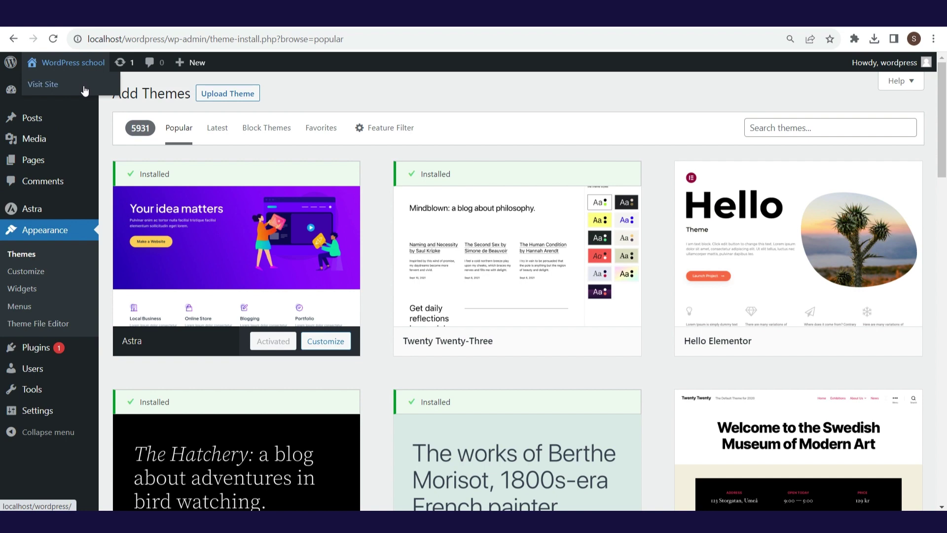
click(84, 89)
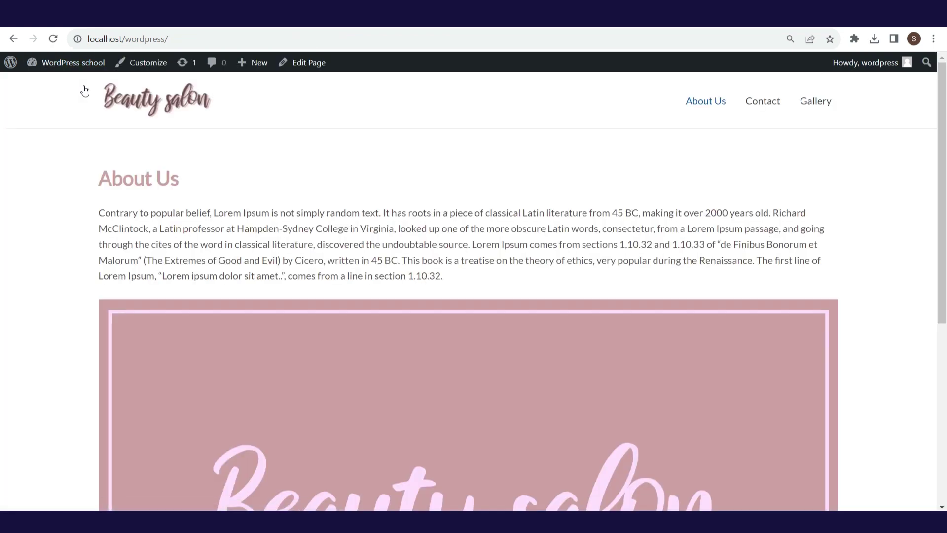
Browse the Contact and Gallery pages, then return to the About Us homepage.
click(770, 111)
click(816, 106)
click(710, 108)
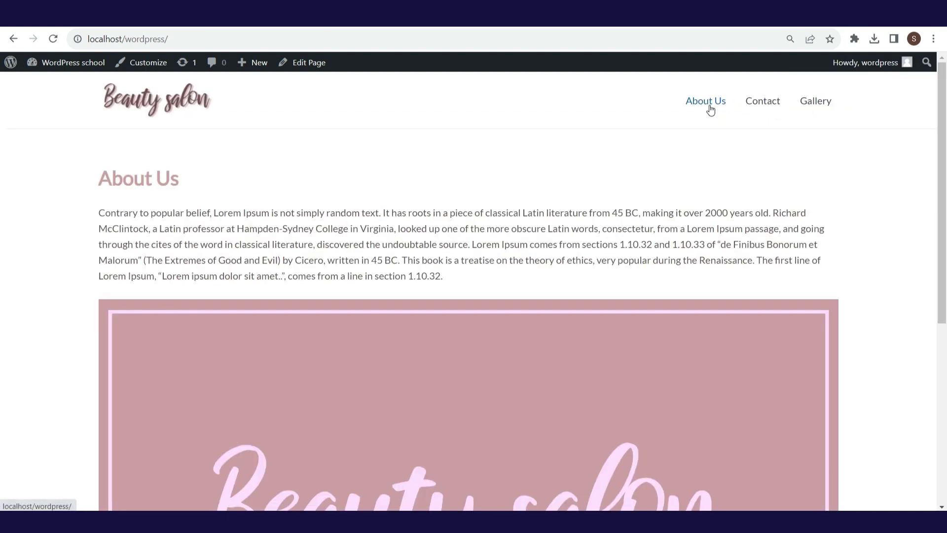